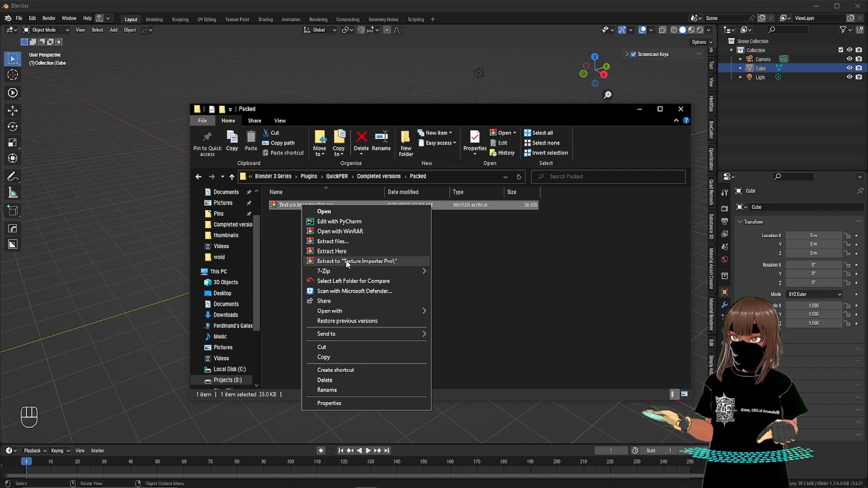
Step: Extract the Texture Importer Pro archive into its own folder, open that folder and select Texture_Importer_version_six.zip
left_click(346, 261)
double_click(312, 205)
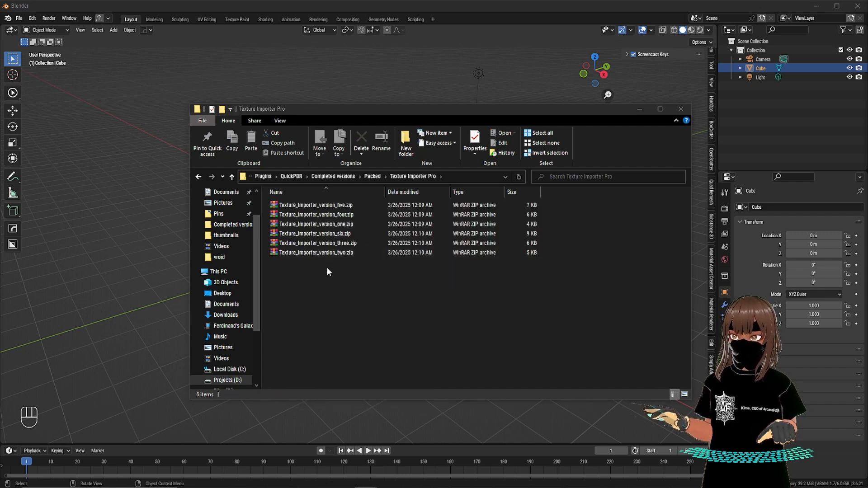
left_click_drag(334, 282, 343, 205)
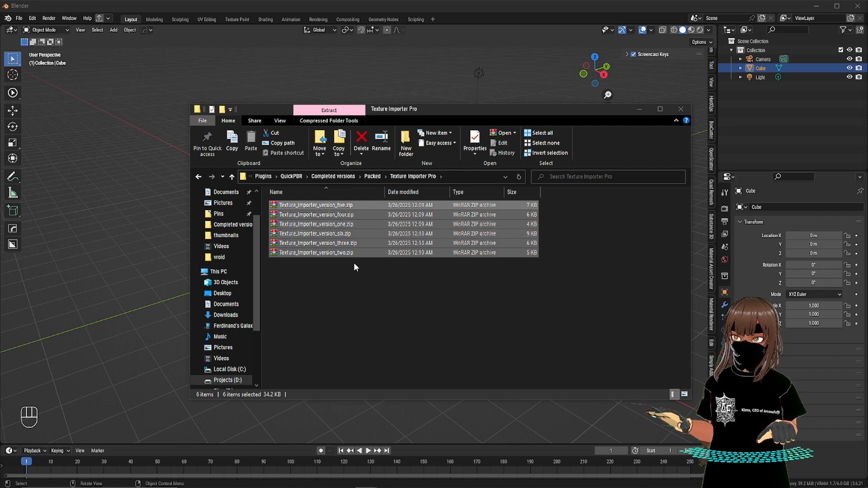
left_click(354, 275)
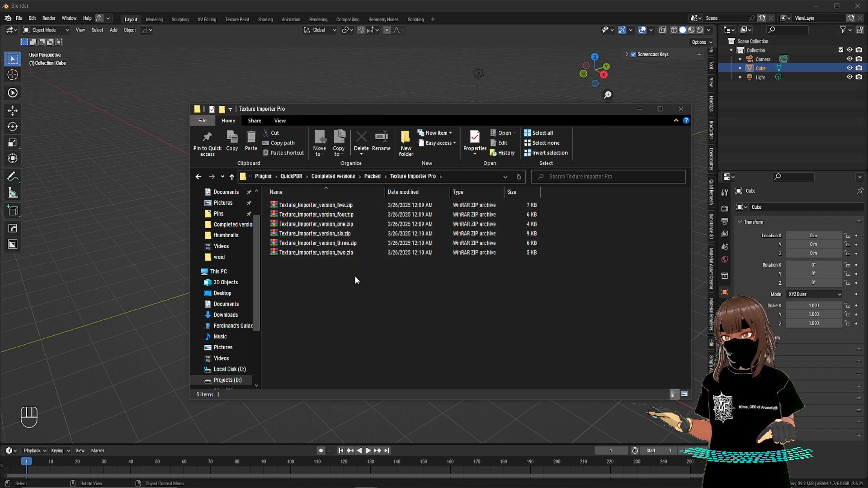
left_click(342, 235)
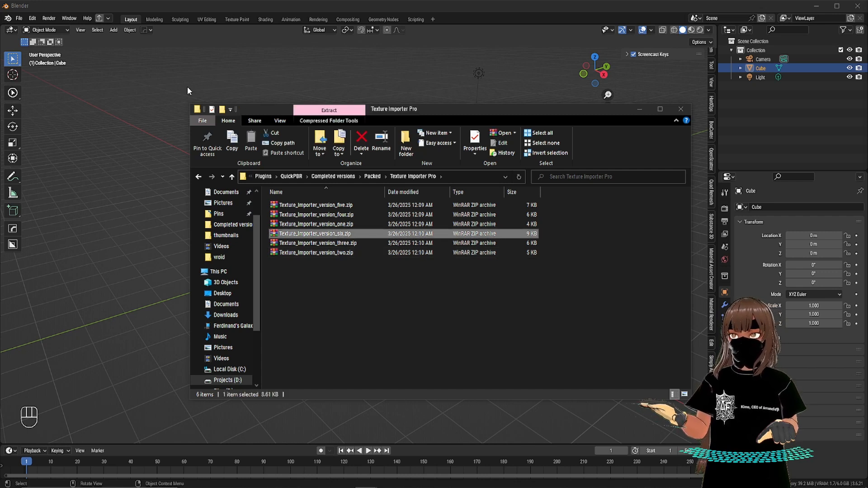
Step: In Blender's add-on preferences, search for "Texture" and remove the installed Texture Importer Pro V6 Final add-on
left_click(27, 17)
left_click(59, 146)
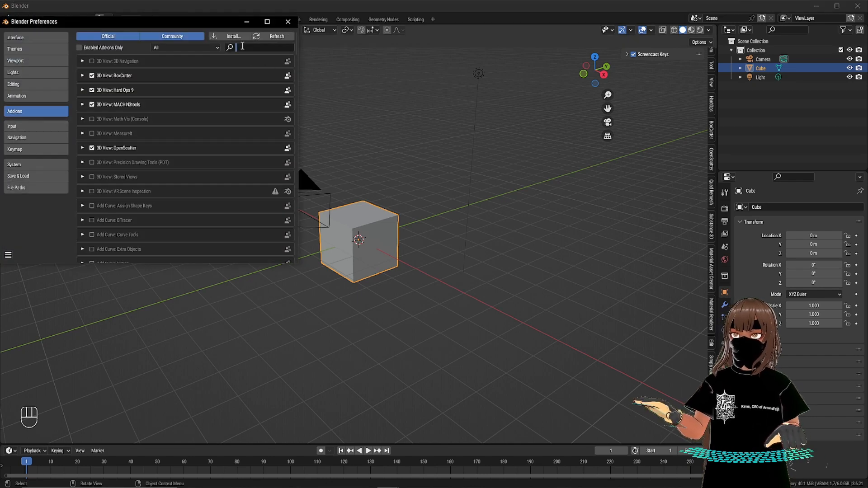
type("Texture")
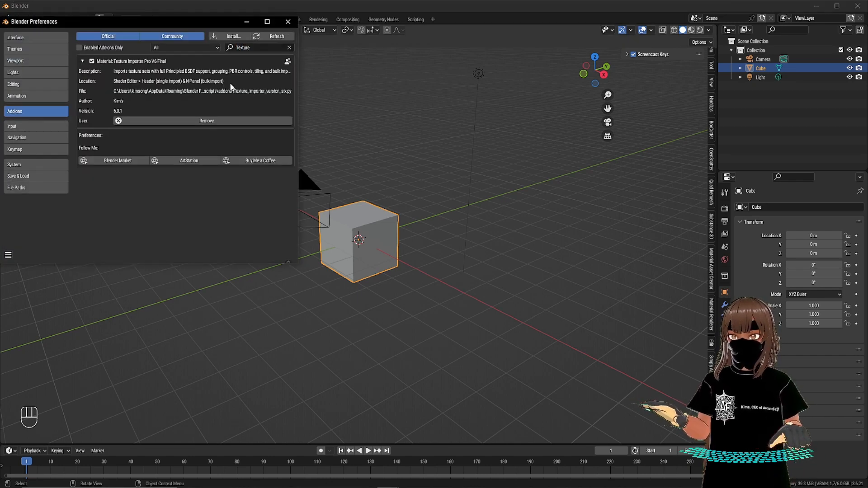
left_click(207, 120)
left_click(149, 158)
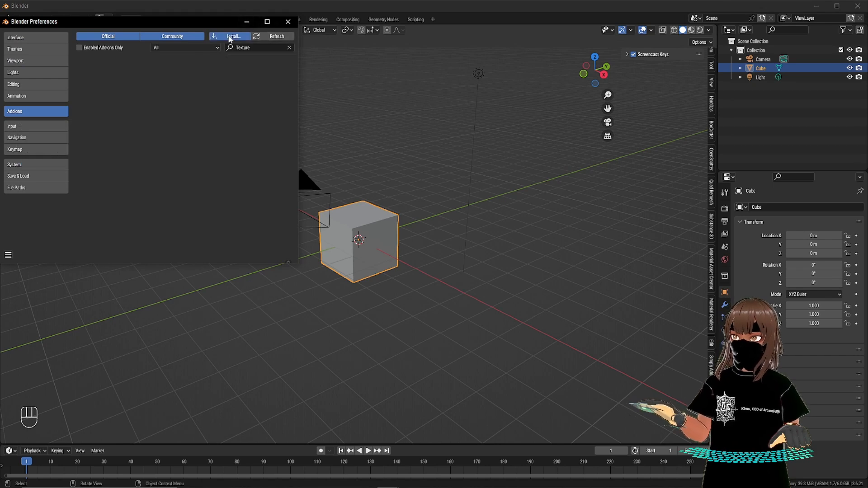
Step: Start an add-on installation and browse to the extracted Texture Importer Pro folder, using its path copied from File Explorer
left_click(230, 36)
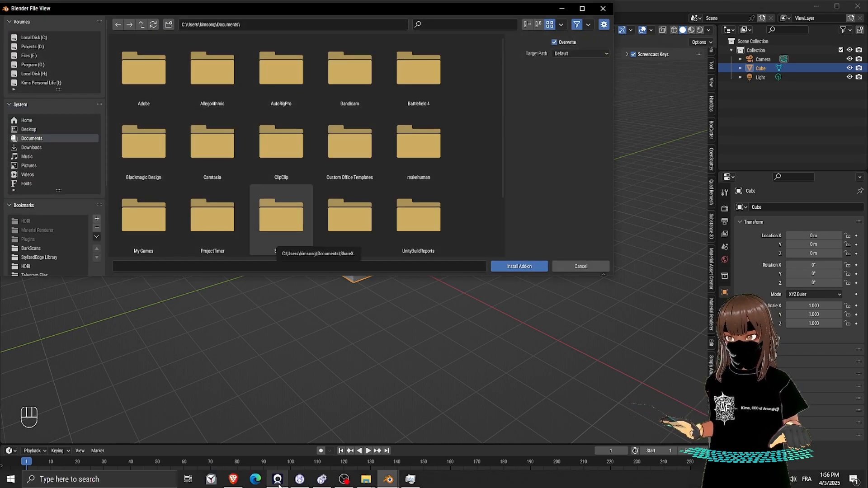
mouse_move(378, 483)
left_click(401, 422)
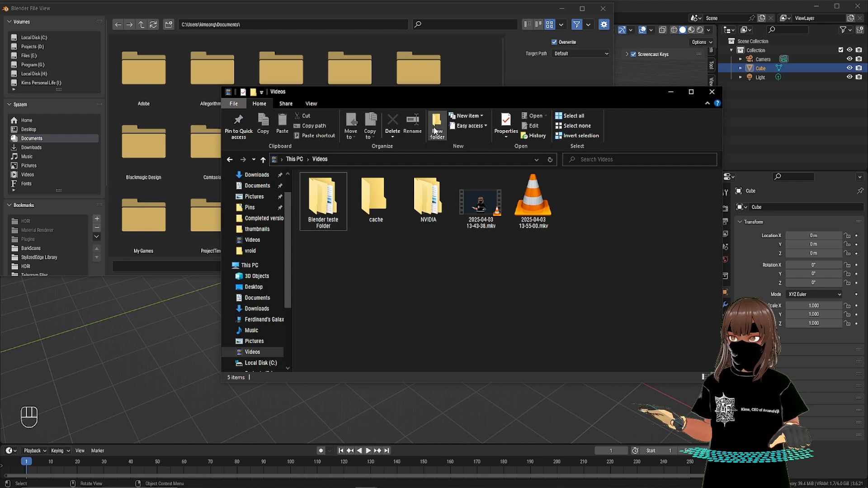
left_click(671, 91)
mouse_move(379, 483)
left_click(318, 430)
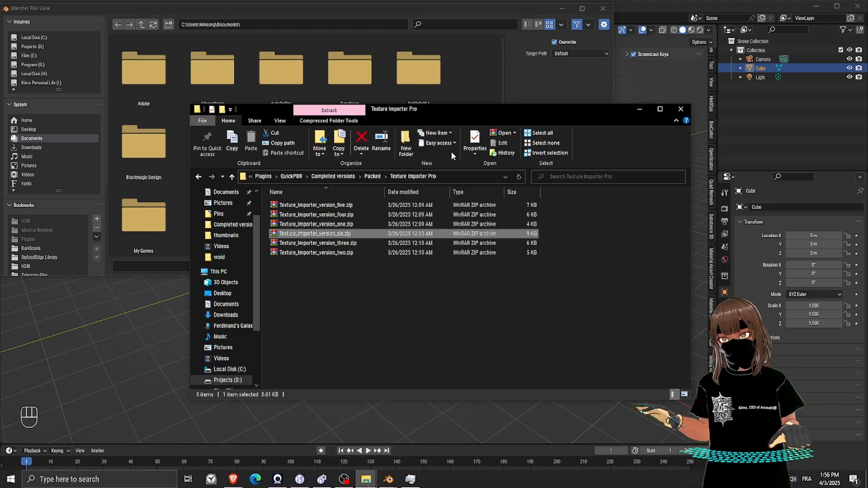
left_click(455, 177)
key("ctrl+c")
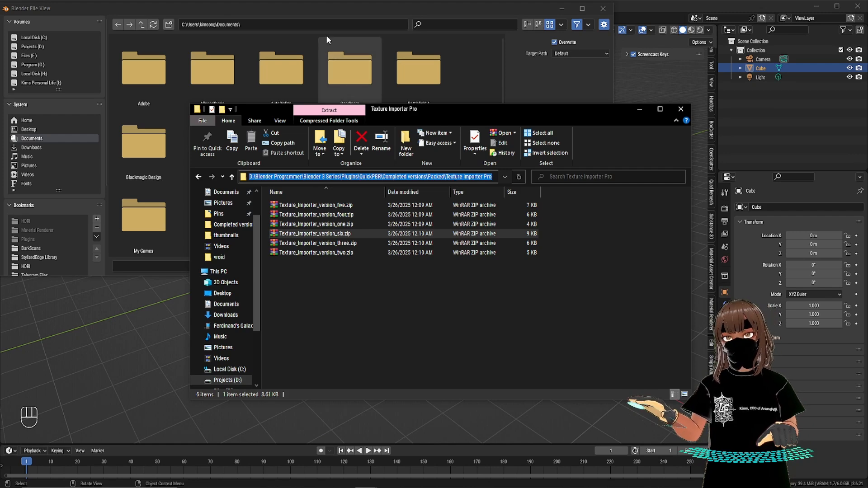
left_click(326, 24)
key("ctrl+v")
key("Return")
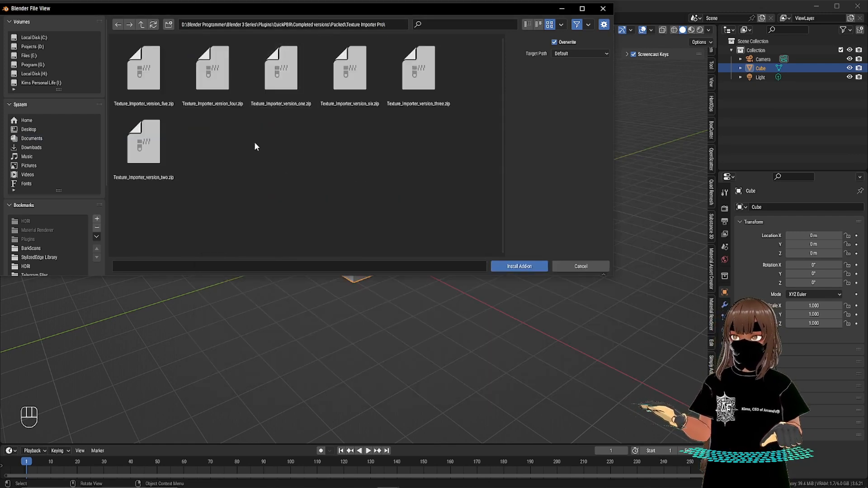
Step: Install the add-on from Texture_Importer_version_six.zip and enable Texture Importer Pro V6 Final
left_click(356, 92)
left_click(519, 268)
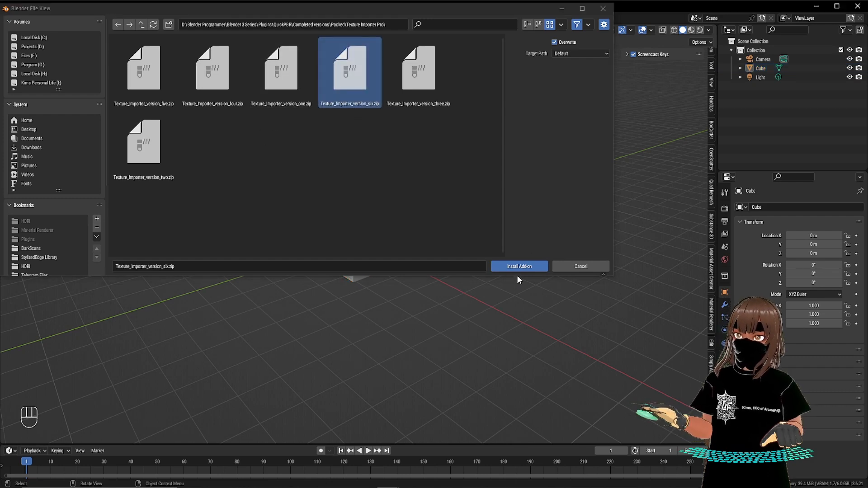
left_click(92, 61)
left_click(82, 61)
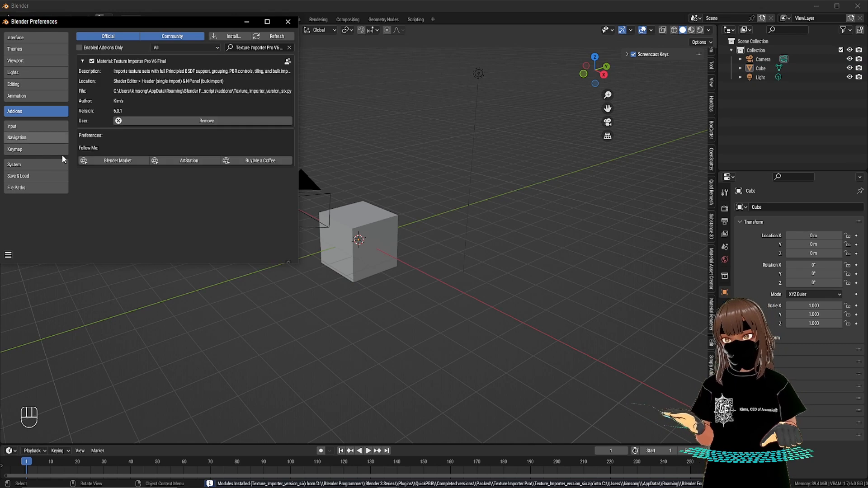
Step: Save the preferences and minimize the preferences window
left_click(8, 255)
left_click(20, 232)
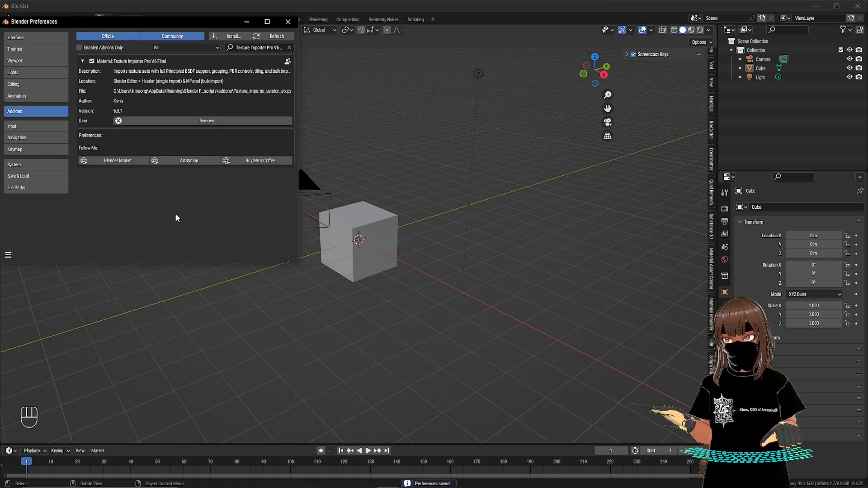
left_click(246, 23)
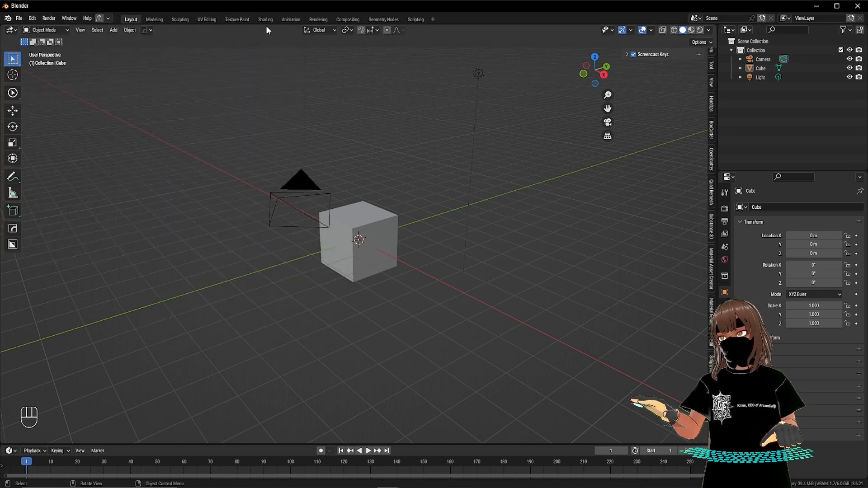
Step: Start Import Textures in the Shading workspace and select all five Brick_1 texture maps in the recent PBR folder
left_click(265, 19)
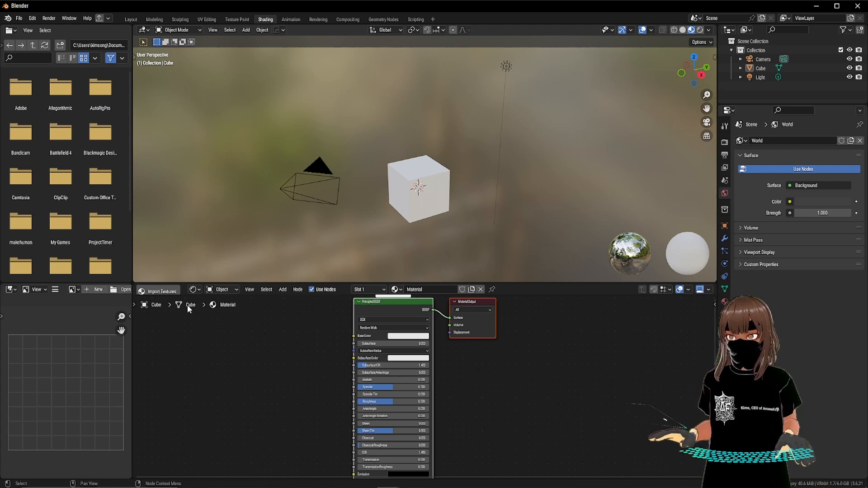
left_click(167, 291)
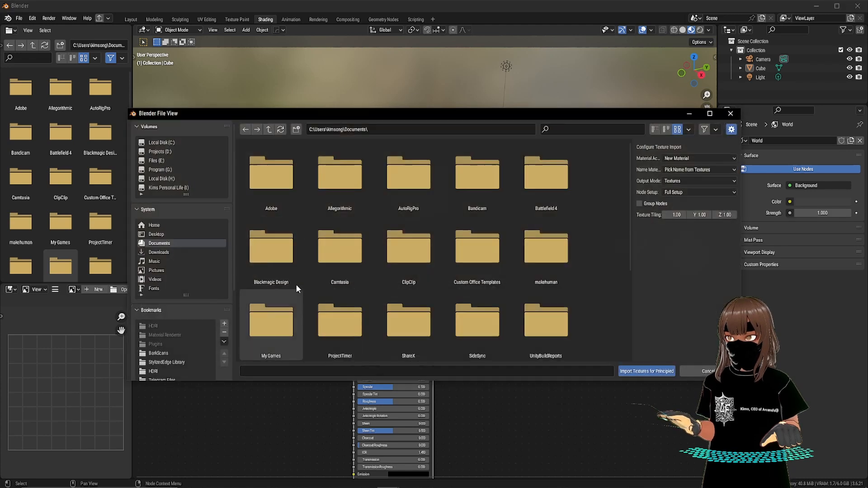
scroll(158, 320, "up", 1)
left_click(162, 327)
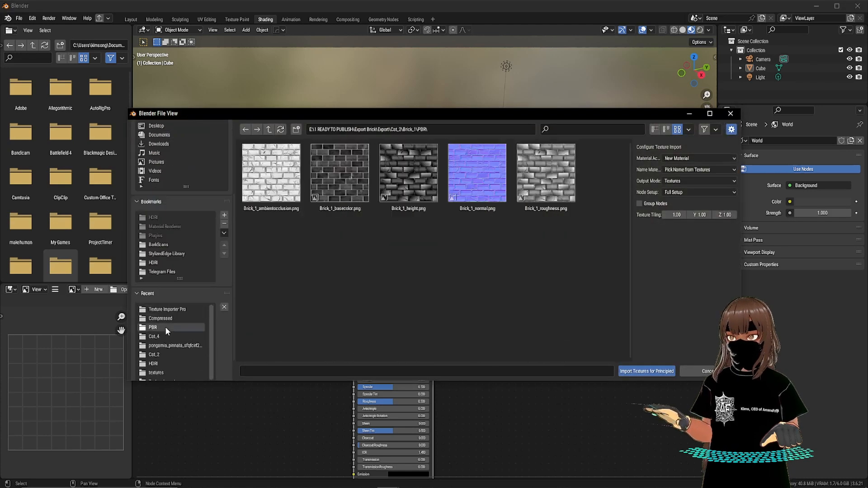
left_click(270, 195)
left_click(550, 182, "shift")
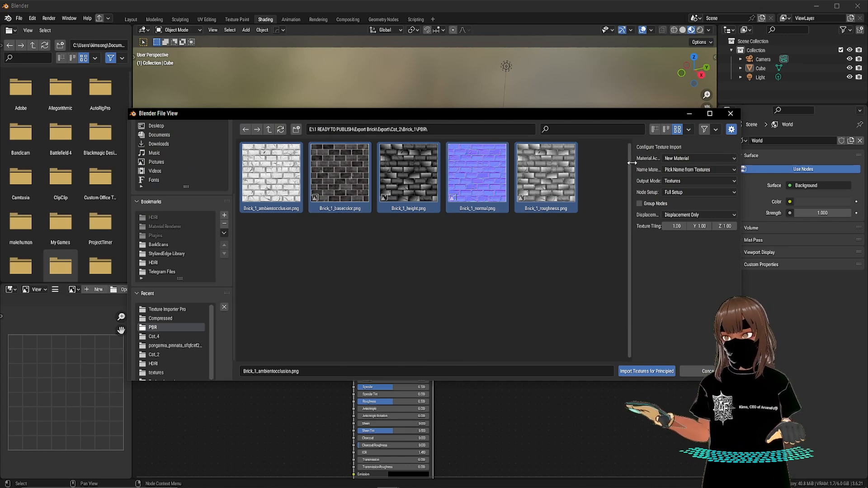
Step: Widen the texture import options so their labels are readable and set the output mode to Shader
left_click_drag(631, 162, 595, 159)
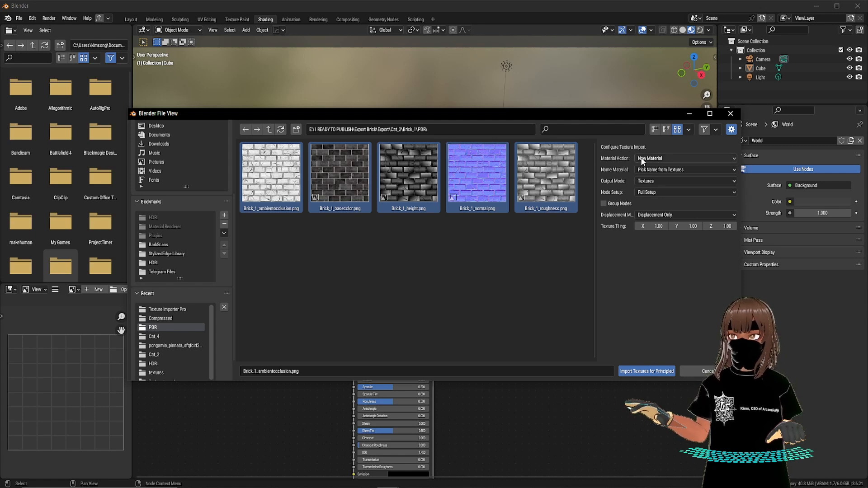
left_click_drag(595, 113, 587, 48)
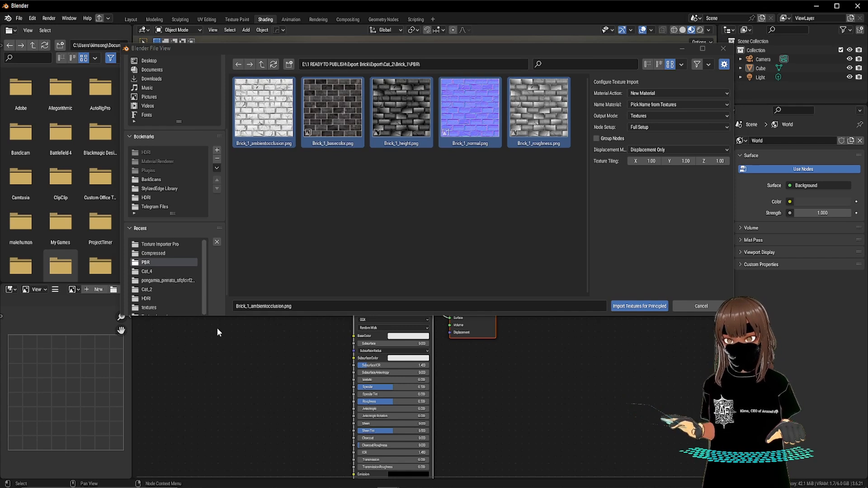
left_click_drag(183, 333, 267, 433)
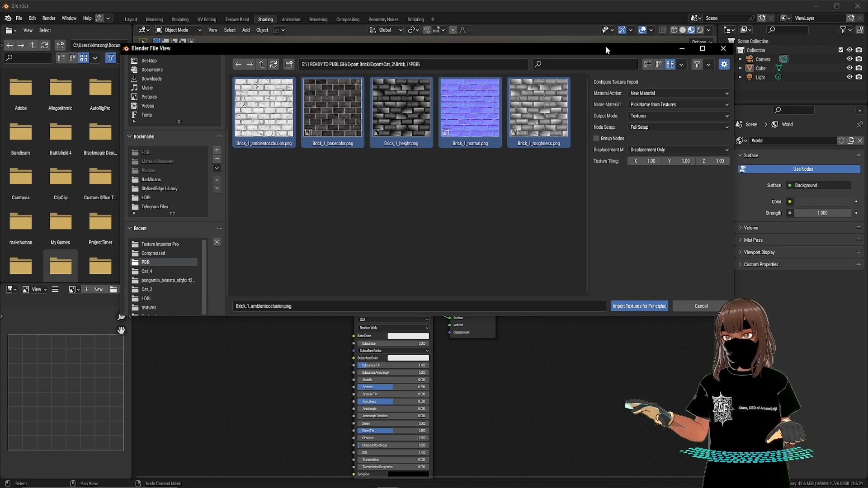
left_click_drag(606, 47, 562, 126)
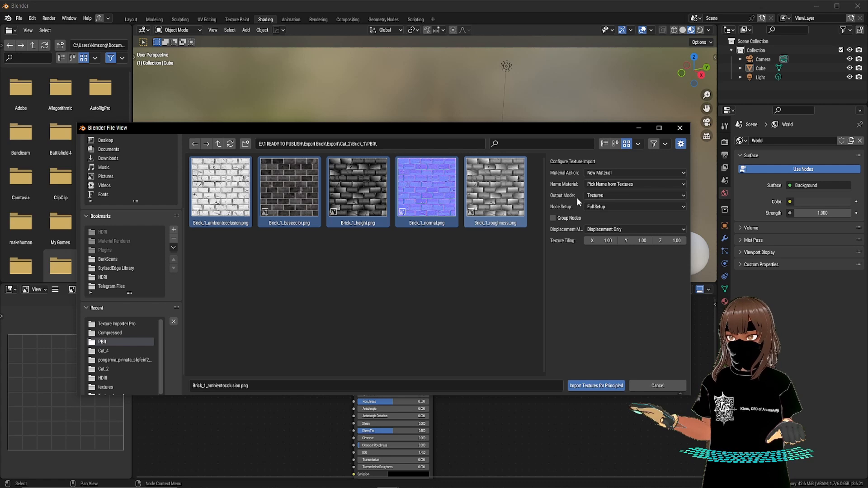
left_click(595, 195)
left_click(593, 215)
left_click_drag(502, 127, 634, 39)
scroll(434, 395, "up", 2)
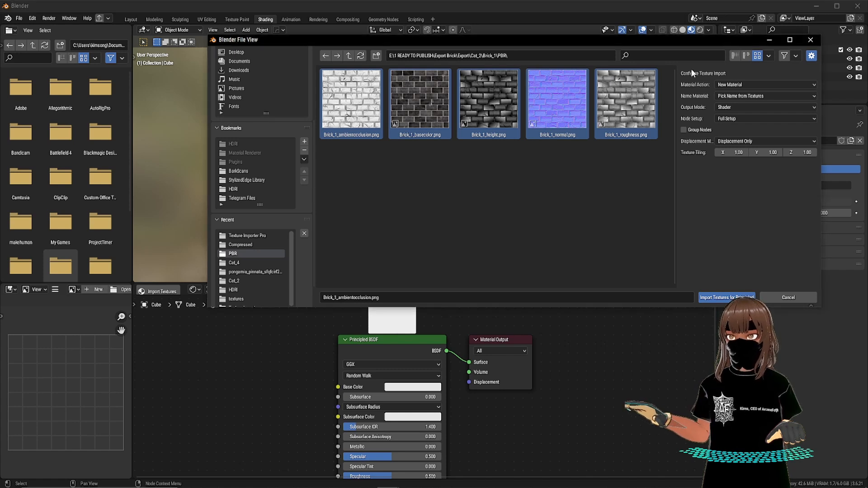
Step: Enable Group Nodes and Extract Texture Parameters for the texture import
left_click(683, 130)
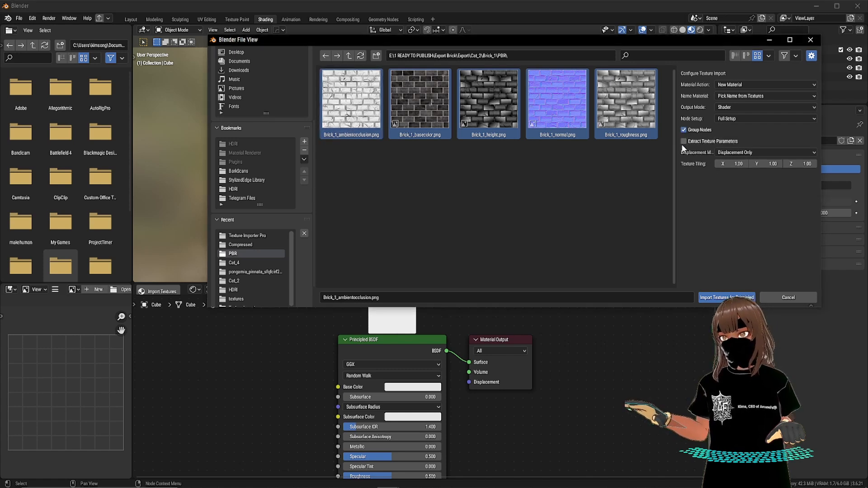
left_click(683, 141)
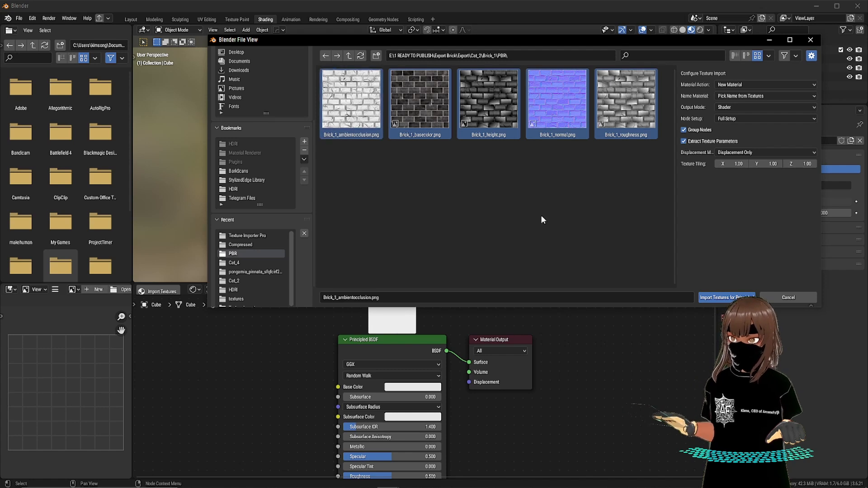
left_click_drag(295, 328, 454, 413)
scroll(453, 408, "down", 1)
scroll(453, 408, "up", 1)
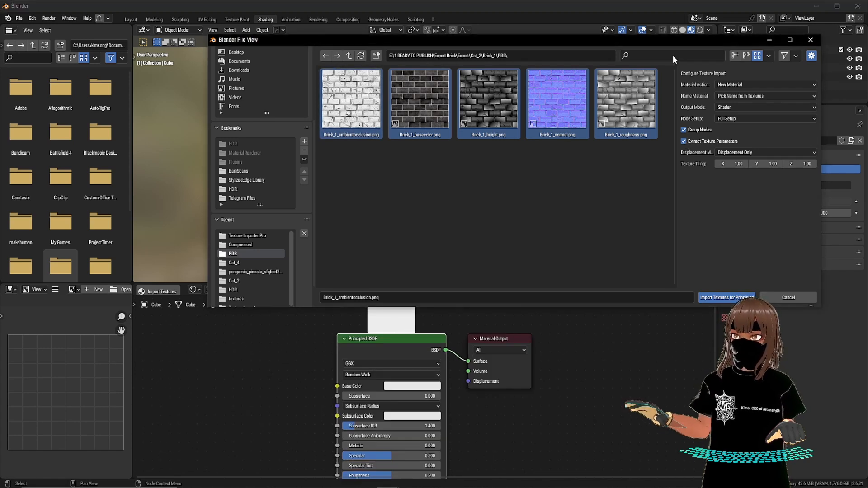
left_click_drag(646, 37, 646, 167)
left_click_drag(394, 167, 360, 141)
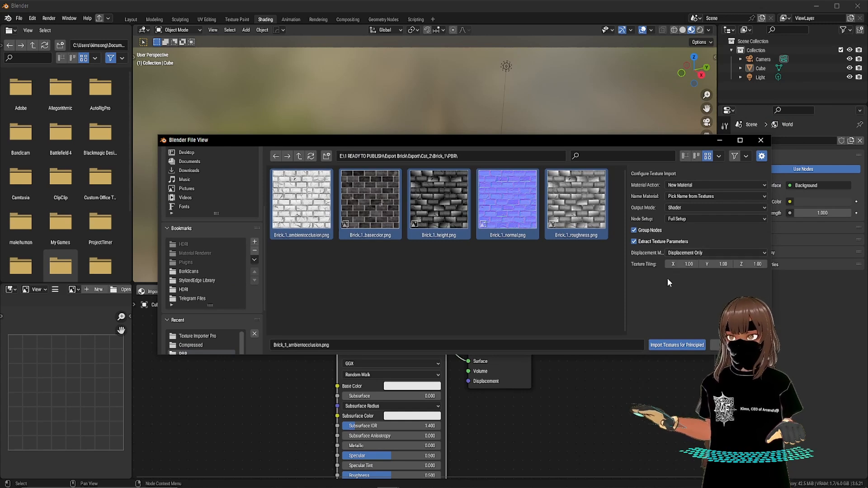
Step: Set the displacement method to Displacement and Bump and the texture tiling to 3 on X, Y and Z
left_click(684, 253)
left_click(695, 284)
left_click(685, 263)
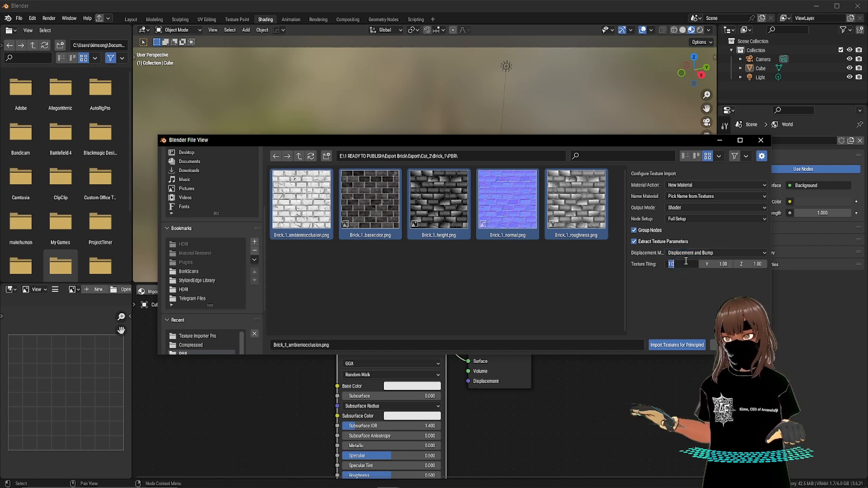
type("3")
key("Tab")
type("3")
key("Tab")
type("3")
key("Return")
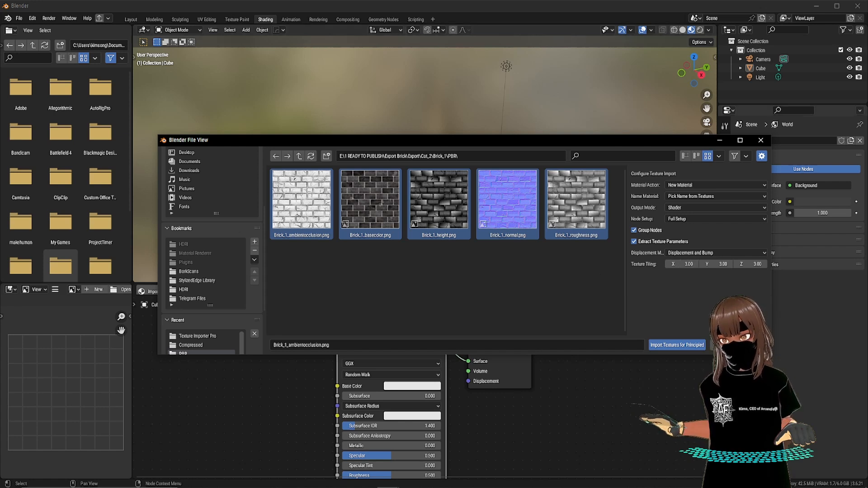
Step: Import the selected brick textures and assign brick_1_Material to the cube
left_click(846, 463)
left_click(630, 253)
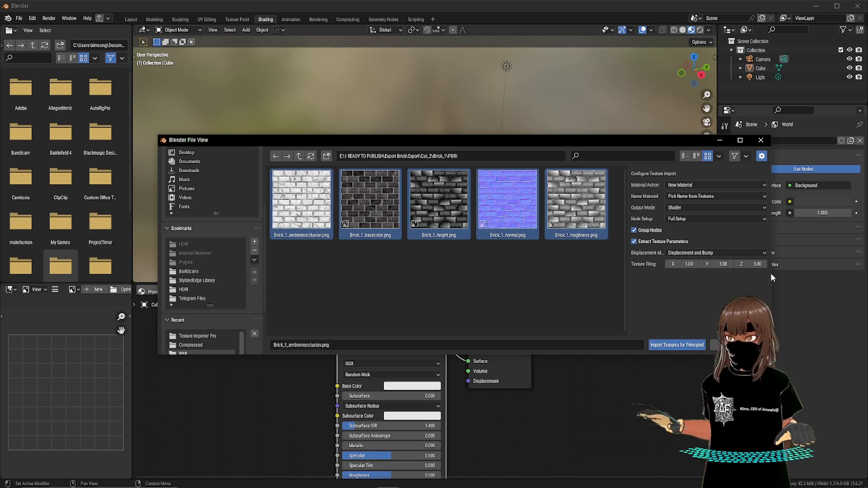
left_click(656, 345)
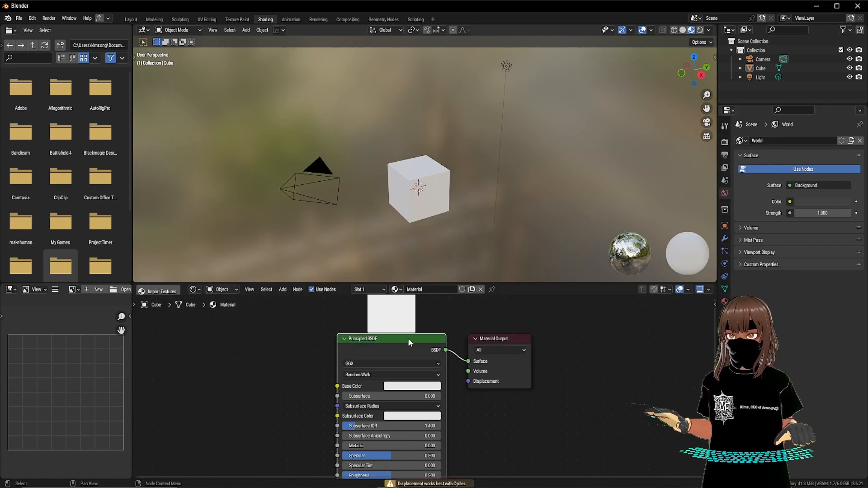
left_click(396, 289)
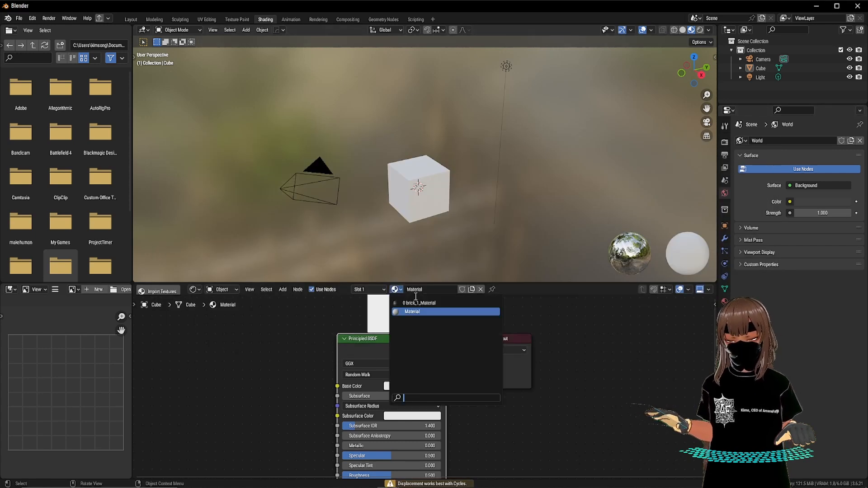
left_click(418, 302)
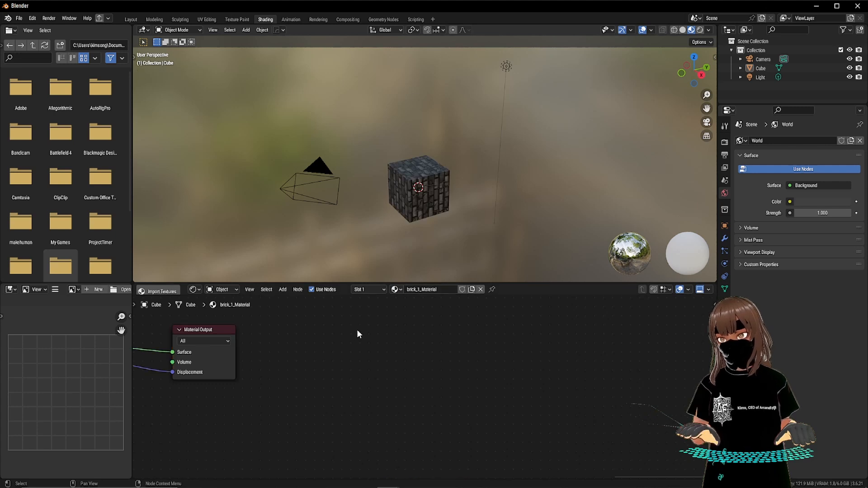
Step: Move the Texture Coordinate and Mapping nodes beside the brick group node to tidy up the brick_1_Material node tree
key("Home")
scroll(518, 362, "up", 1)
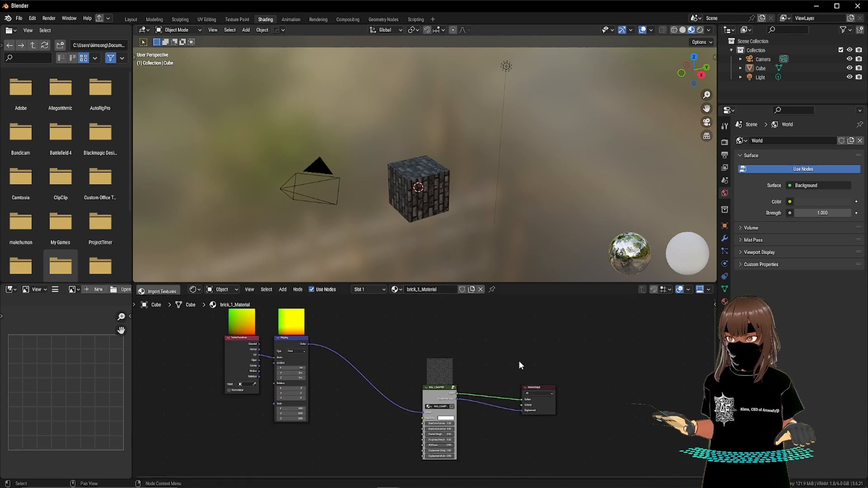
left_click_drag(358, 375, 209, 335)
left_click_drag(286, 335, 375, 385)
key("Home")
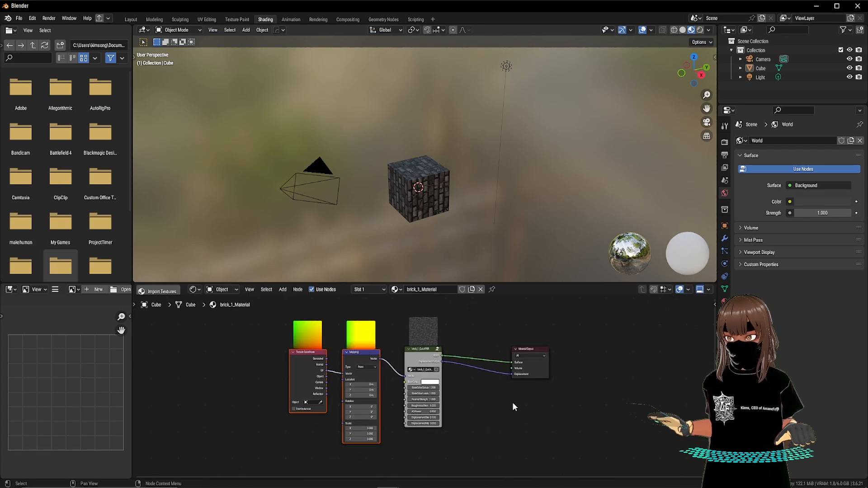
left_click_drag(224, 317, 598, 383)
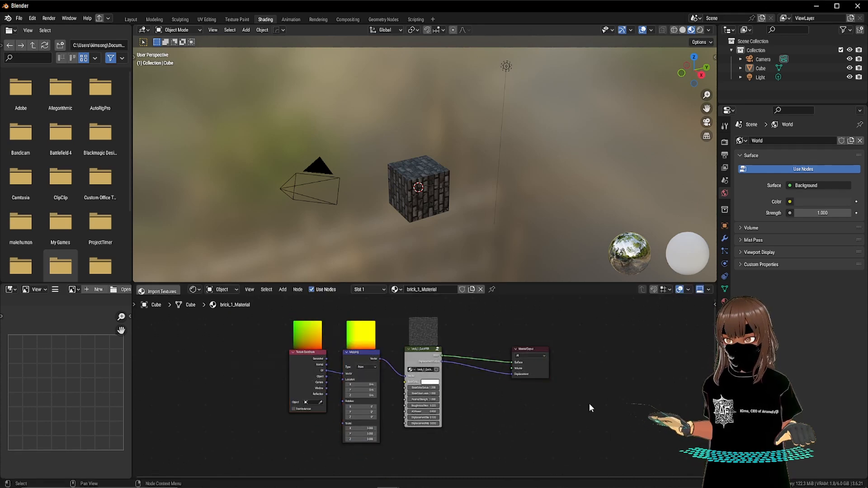
scroll(489, 391, "up", 1)
Step: Subdivide all faces of the cube in Edit Mode with 100 cuts, and return to Object Mode
scroll(432, 191, "up", 5)
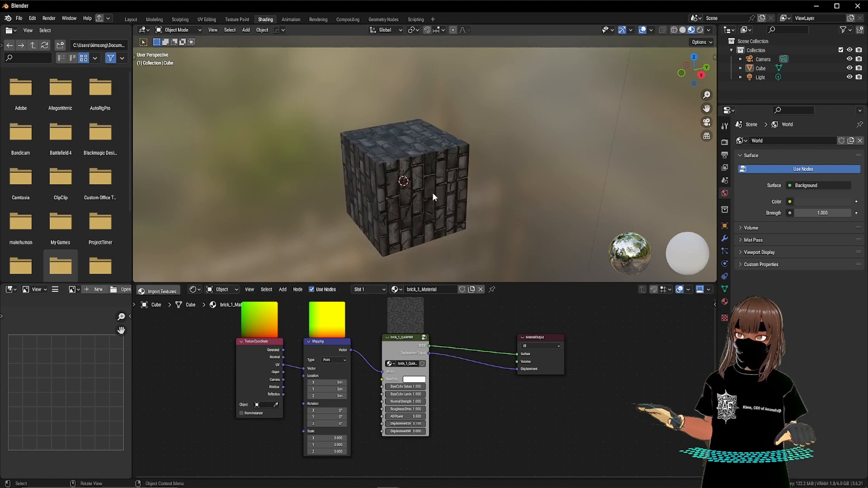
key("Tab")
right_click(413, 188)
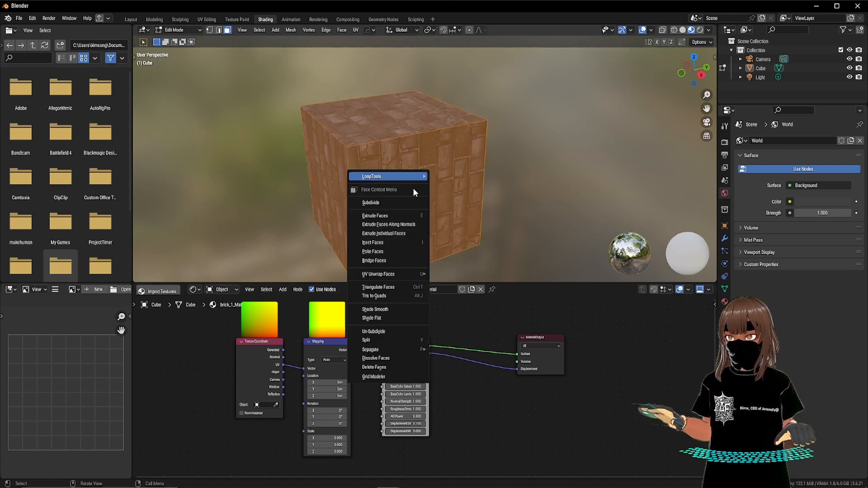
left_click(378, 204)
left_click(167, 274)
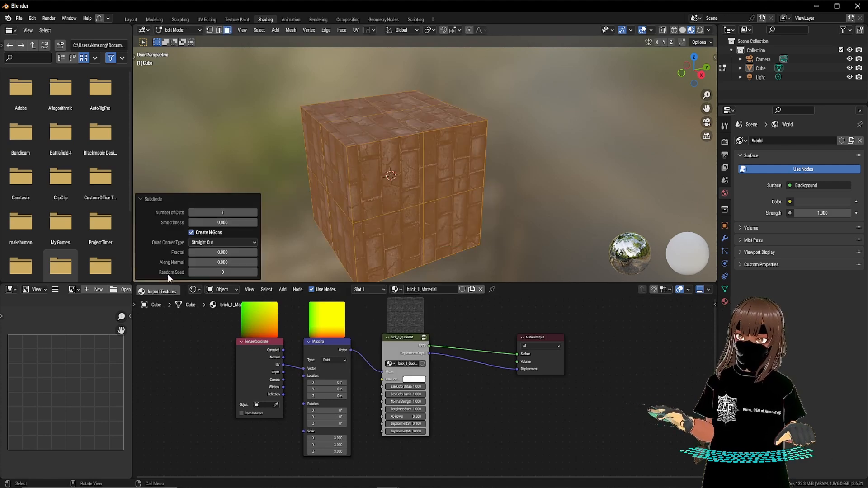
left_click(216, 216)
type("50")
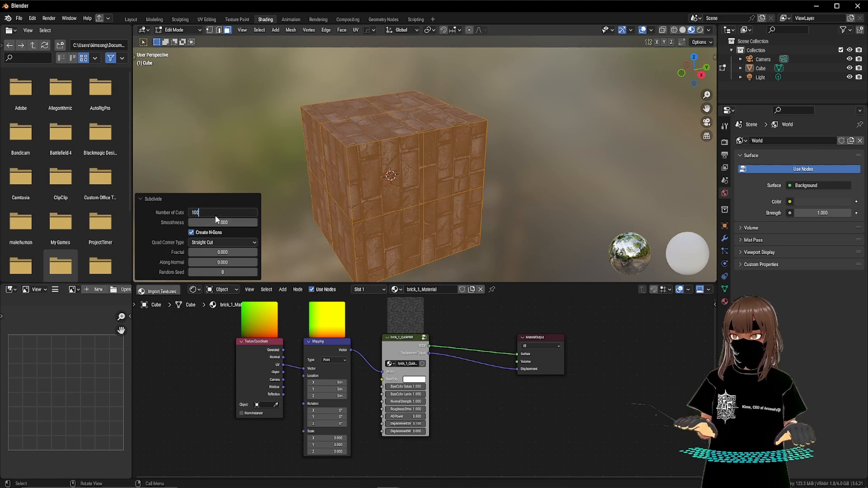
key("Return")
key("Tab")
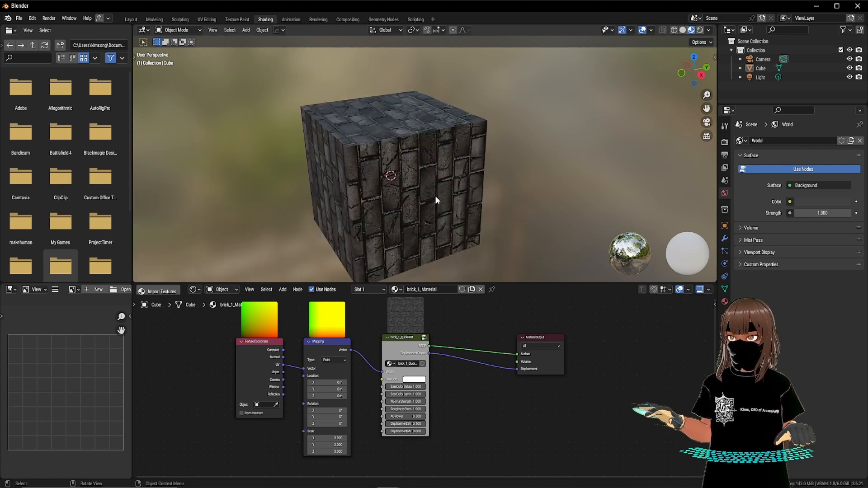
right_click(420, 184)
left_click(394, 183)
right_click(405, 160)
left_click(405, 161)
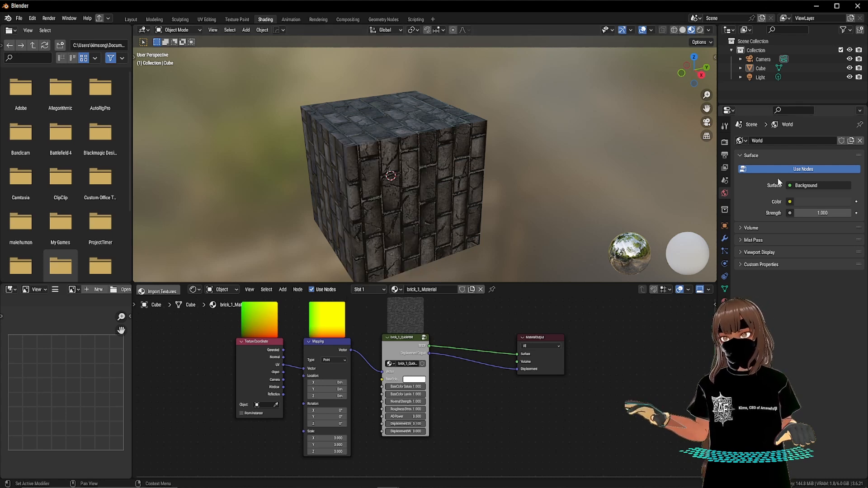
Step: Set the scene's render engine to Cycles and its device to GPU Compute
left_click(724, 141)
left_click(801, 141)
left_click(799, 171)
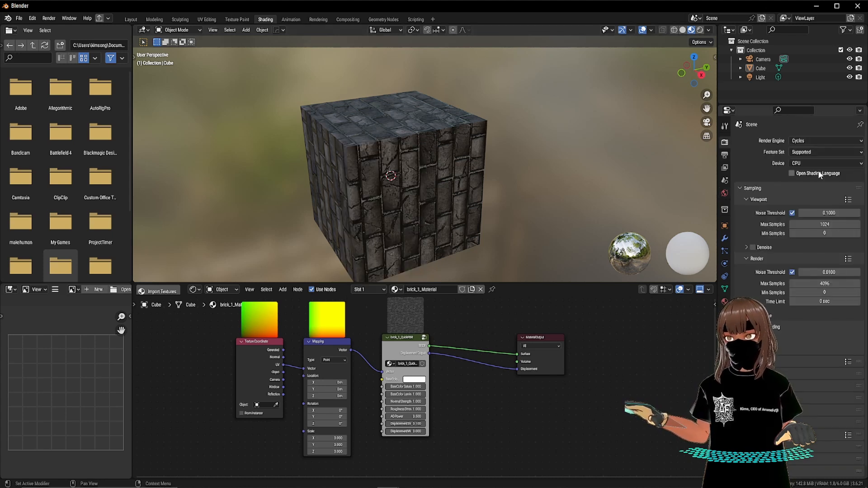
left_click(802, 162)
left_click(805, 173)
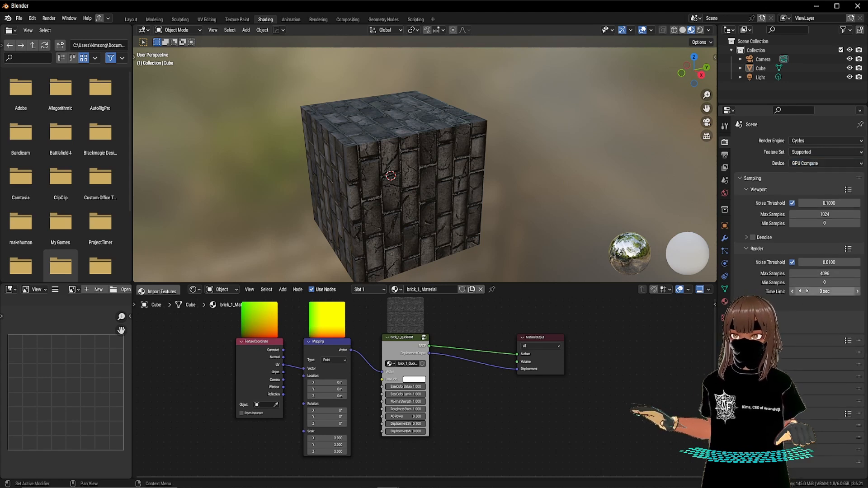
Step: Use a Sky Texture as the world background color and set the background strength to 0.5
left_click(723, 193)
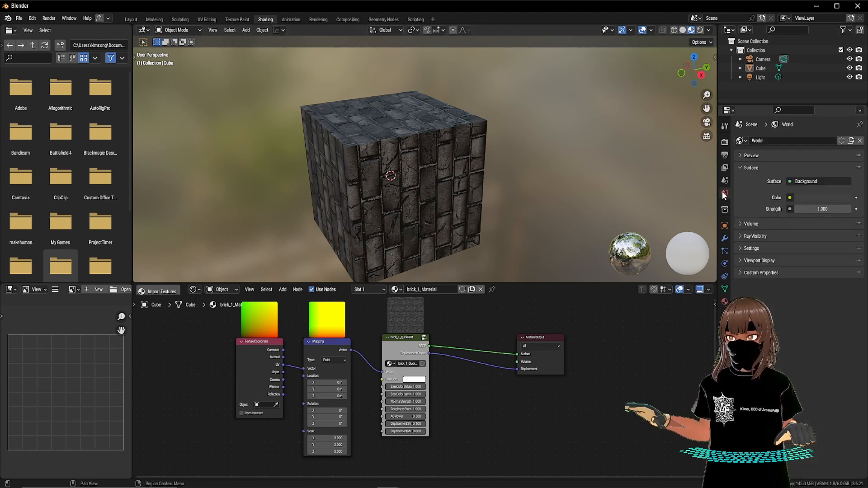
left_click(790, 198)
left_click(625, 294)
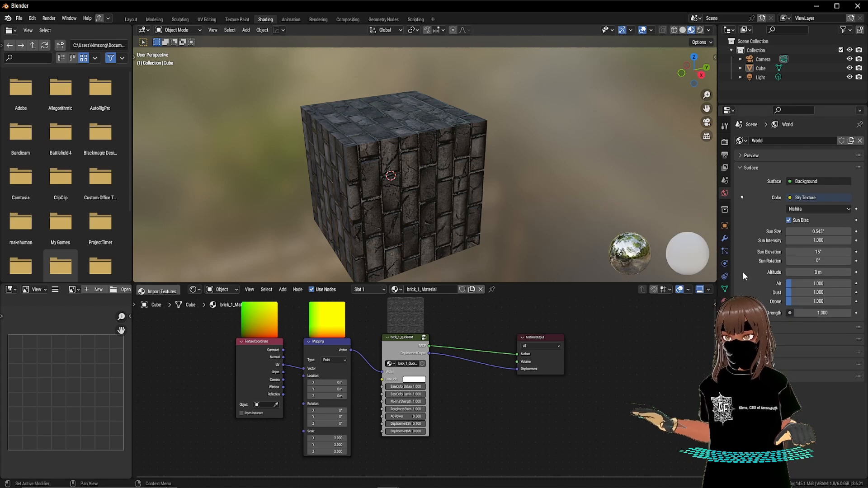
left_click(817, 313)
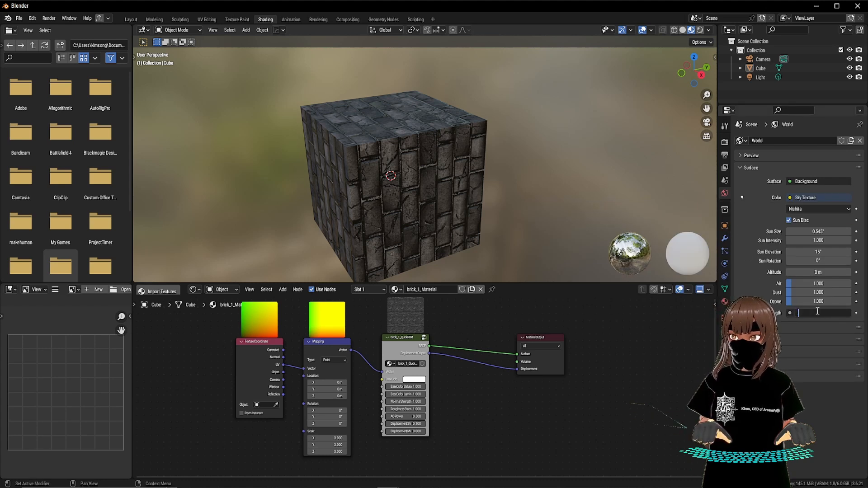
type("0.3")
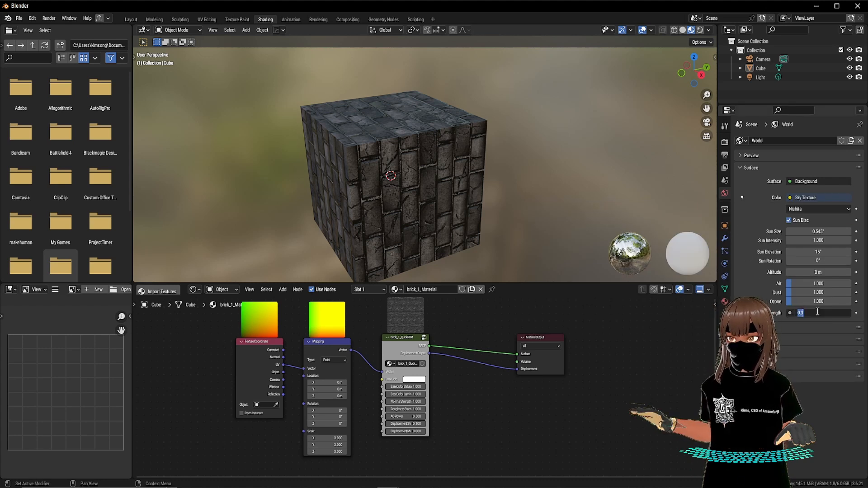
key("Return")
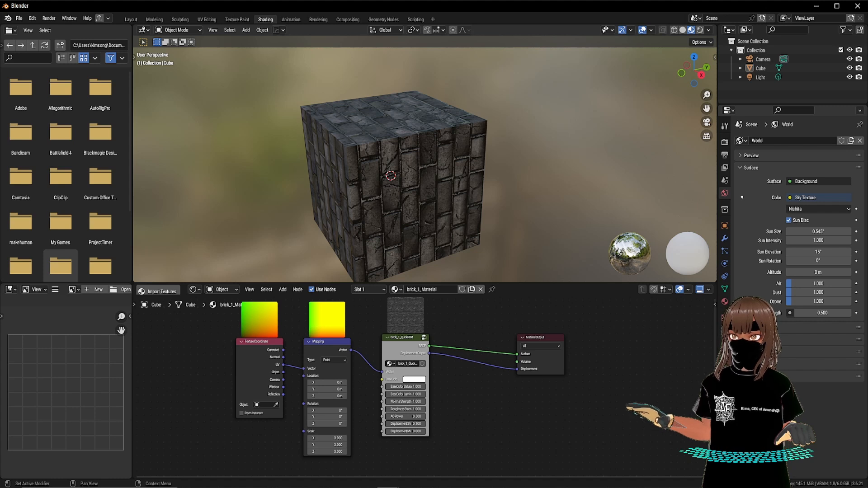
Step: Display the viewport in Rendered shading and view the brick cube's top face up close
left_click(724, 142)
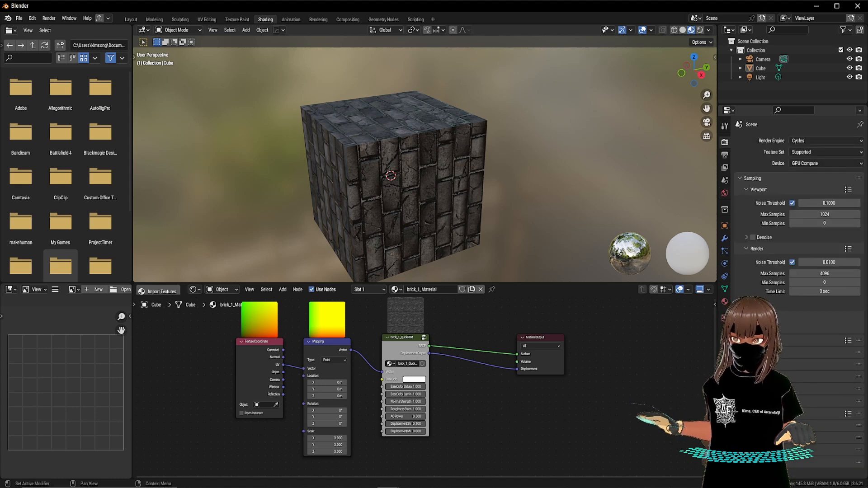
scroll(796, 204, "down", 3)
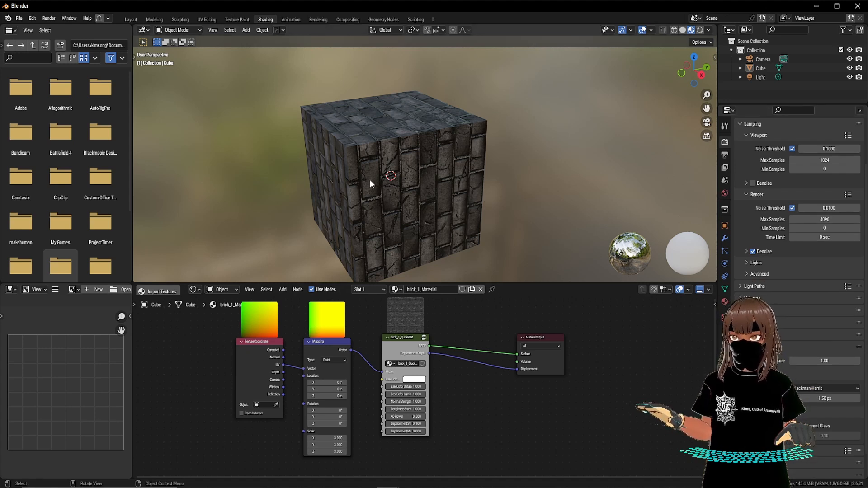
key("z")
left_click(381, 158)
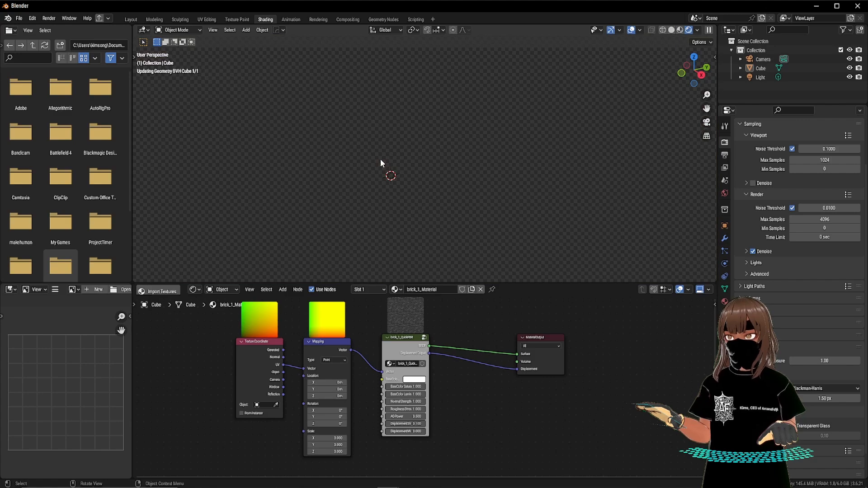
middle_click_drag(381, 158, 426, 180)
scroll(437, 179, "up", 2)
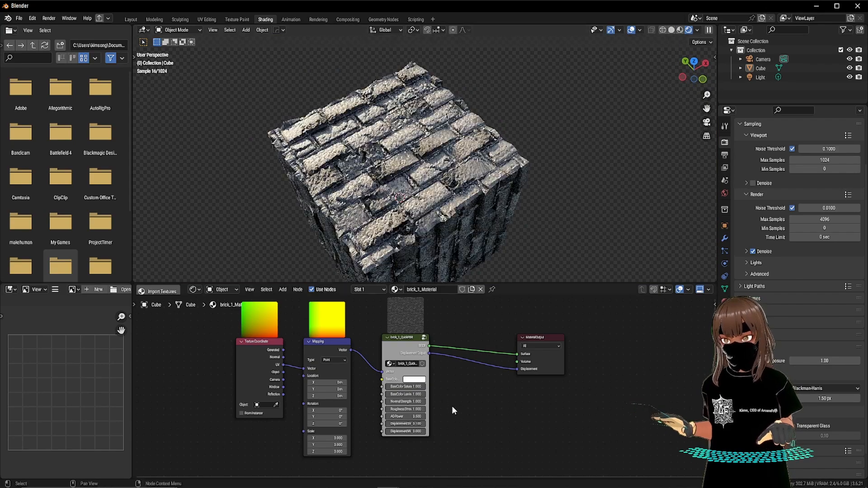
Step: Widen the brick_1_QuickPBR group node so its labels are readable and set BaseColor Saturation to 6.9
scroll(452, 405, "up", 3)
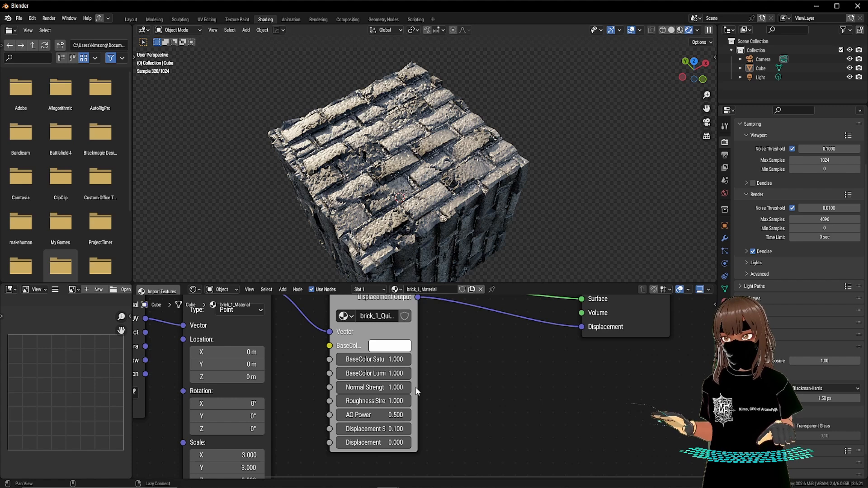
left_click_drag(417, 358, 467, 357)
left_click_drag(385, 359, 405, 358)
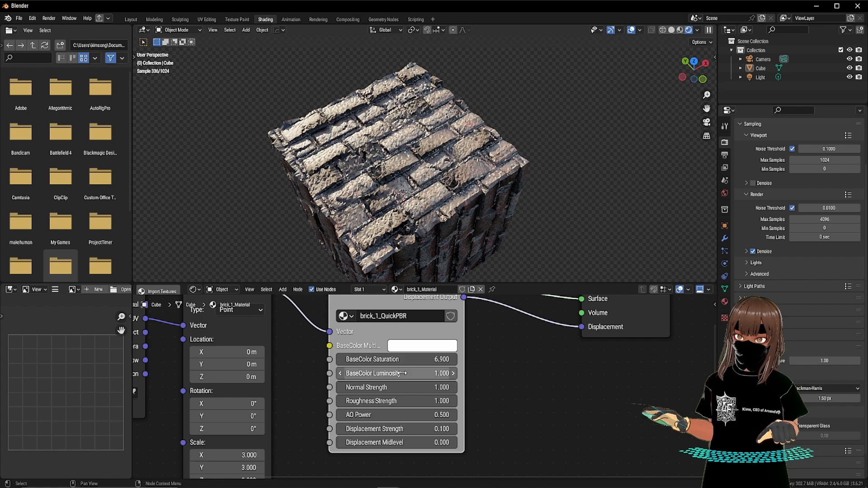
Step: Set the group node's BaseColor Luminosity and Normal Strength to 1.9, AO Power to 0.66 and Displacement Strength to 0.07
mouse_move(400, 373)
left_mouse_down()
mouse_move(615, 373)
mouse_move(445, 373)
mouse_move(401, 387)
left_mouse_up()
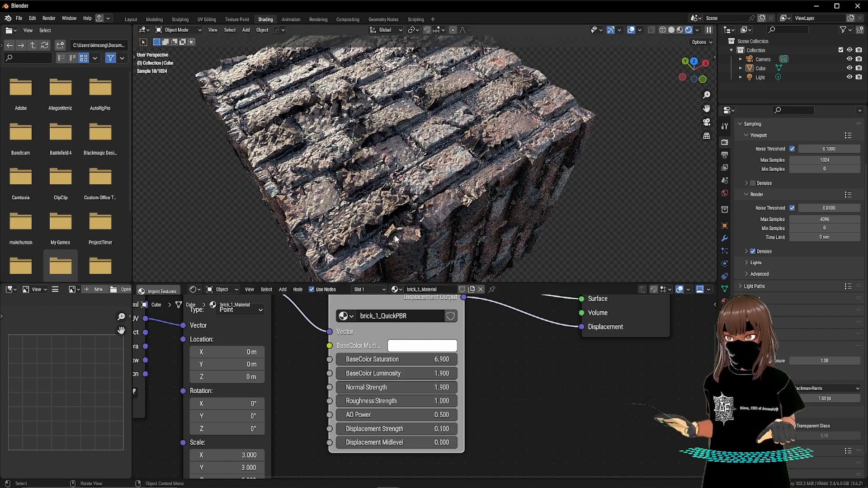
mouse_move(408, 428)
left_mouse_down()
mouse_move(389, 428)
mouse_move(407, 417)
left_mouse_up()
scroll(406, 165, "down", 5)
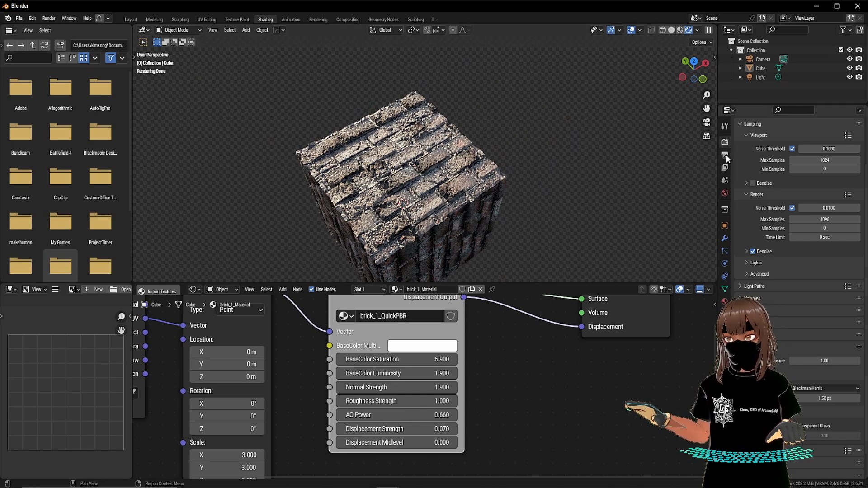
Step: Switch the render engine to Eevee and view the brick cube up close
scroll(768, 172, "up", 3)
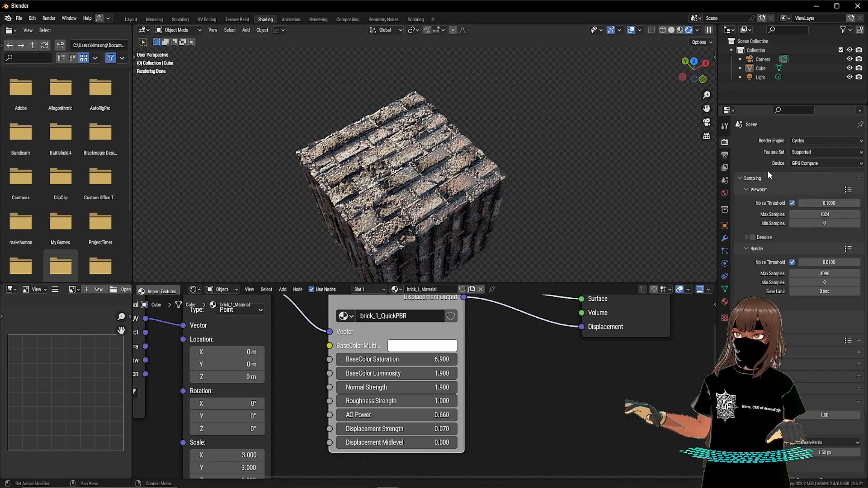
left_click(808, 144)
left_click(805, 152)
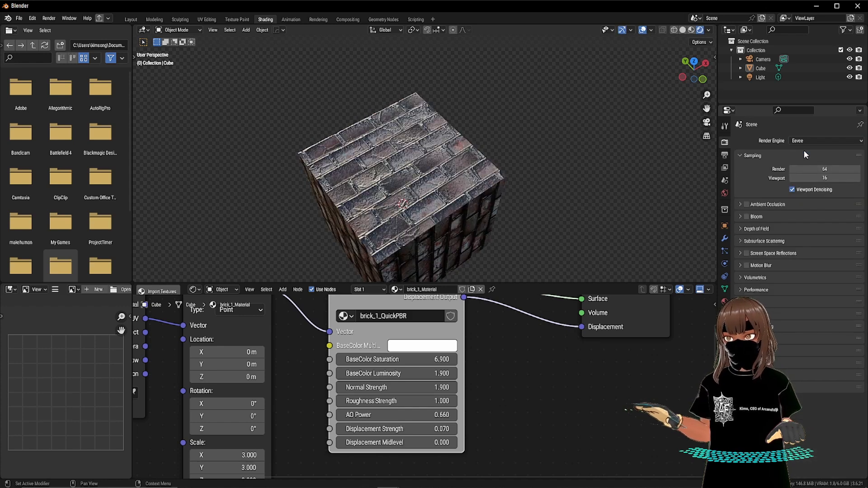
scroll(428, 173, "up", 5)
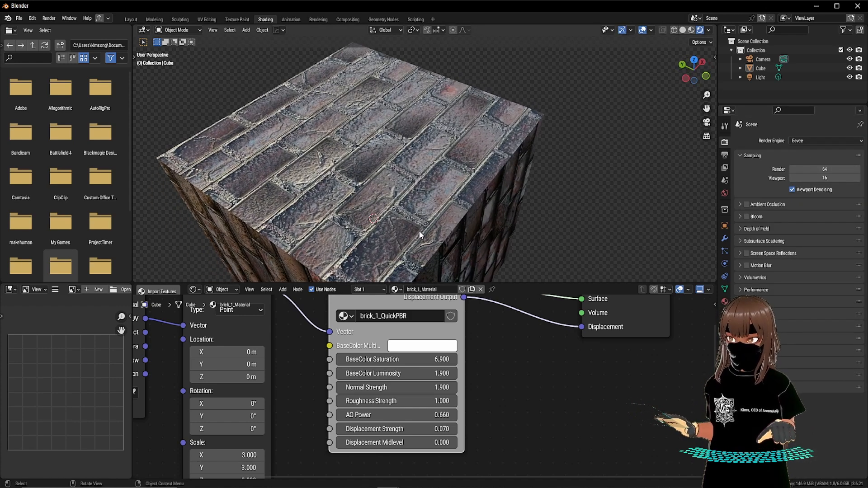
Step: Set the AO Power of the brick_1_QuickPBR group node to 0.51 and view the cube's brick surface
mouse_move(399, 417)
left_mouse_down("shift")
mouse_move(374, 417)
mouse_move(411, 416)
mouse_move(372, 416)
mouse_move(381, 416)
left_mouse_up("shift")
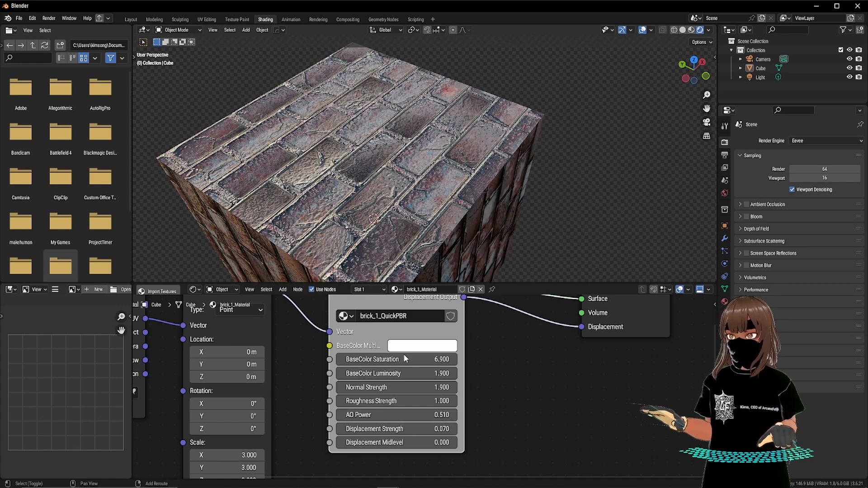
scroll(424, 246, "down", 2)
middle_click_drag(426, 247, 398, 242)
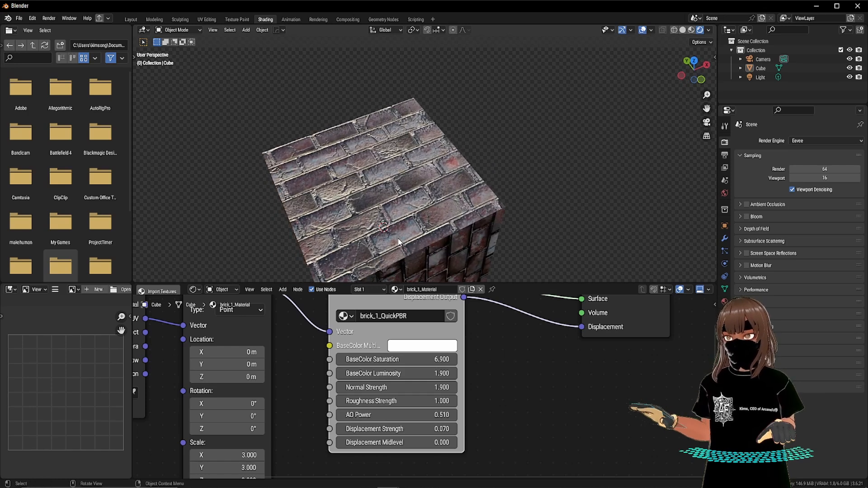
Step: Switch the render engine back to Cycles and view the whole displaced brick cube
left_click(839, 138)
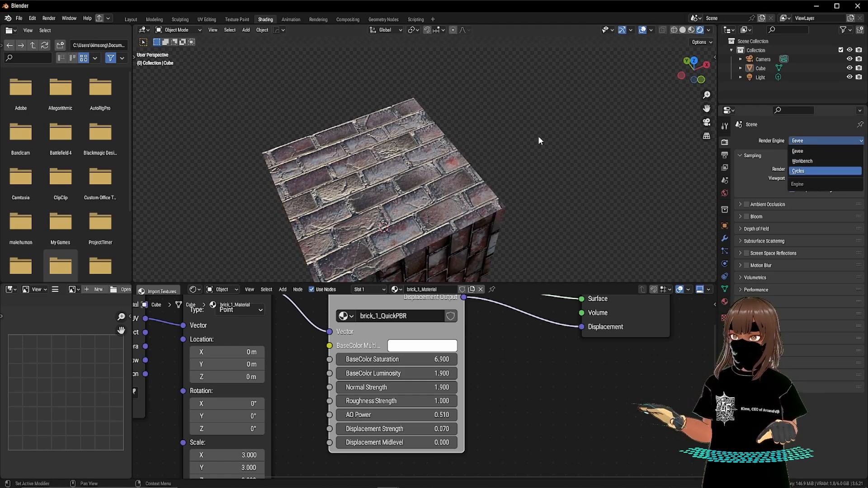
left_click(813, 168)
scroll(381, 193, "down", 3)
middle_click_drag(381, 194, 465, 200)
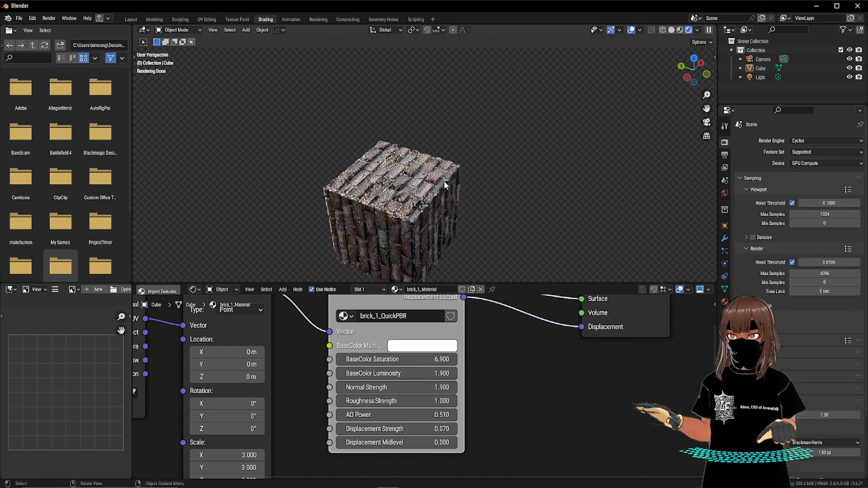
scroll(444, 182, "down", 3)
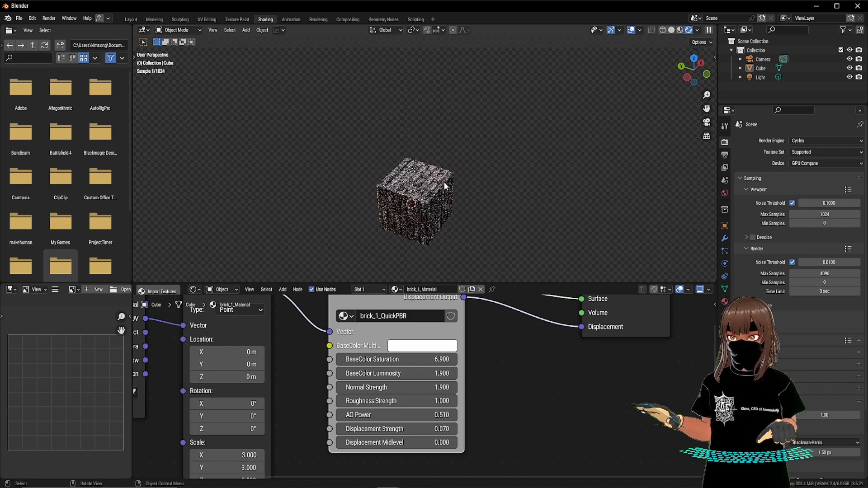
scroll(444, 183, "up", 3)
middle_click_drag(444, 193, 448, 166, "shift")
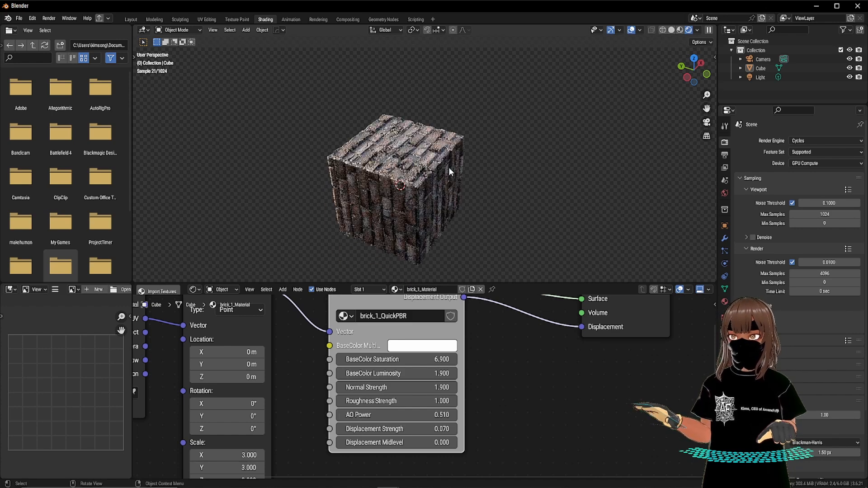
Step: Start another texture import and select all eleven leaf images, from AO to Translucency, in the recent pongamia_pinnata folder
left_click(167, 291)
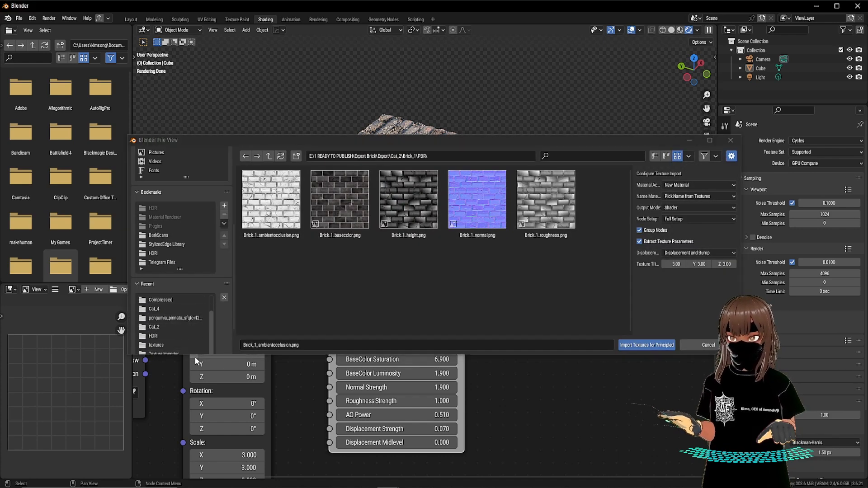
left_click(175, 318)
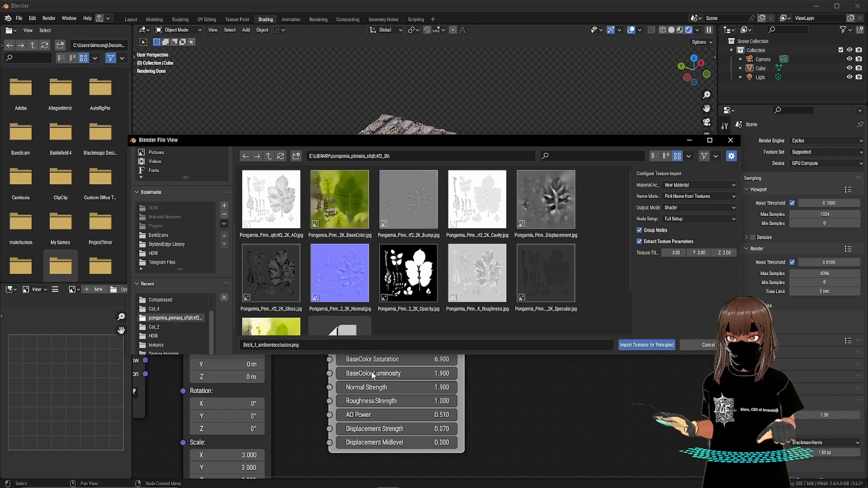
left_click_drag(323, 356, 324, 420)
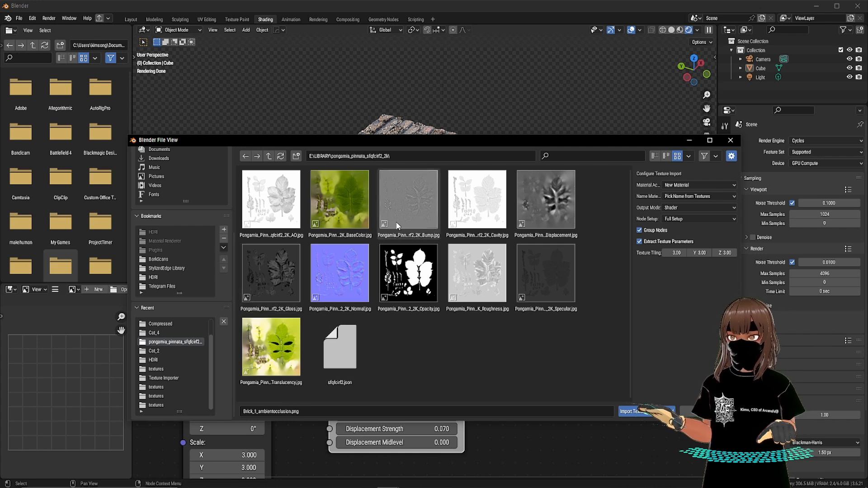
left_click(435, 202)
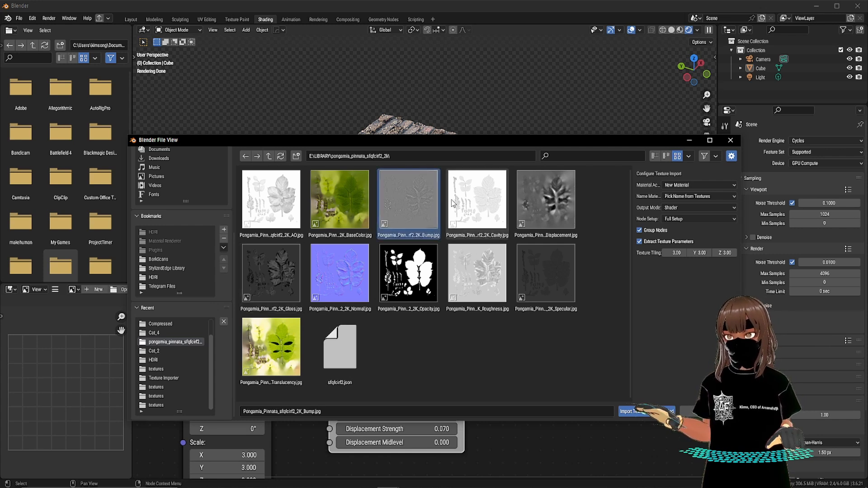
left_click(494, 209, "ctrl")
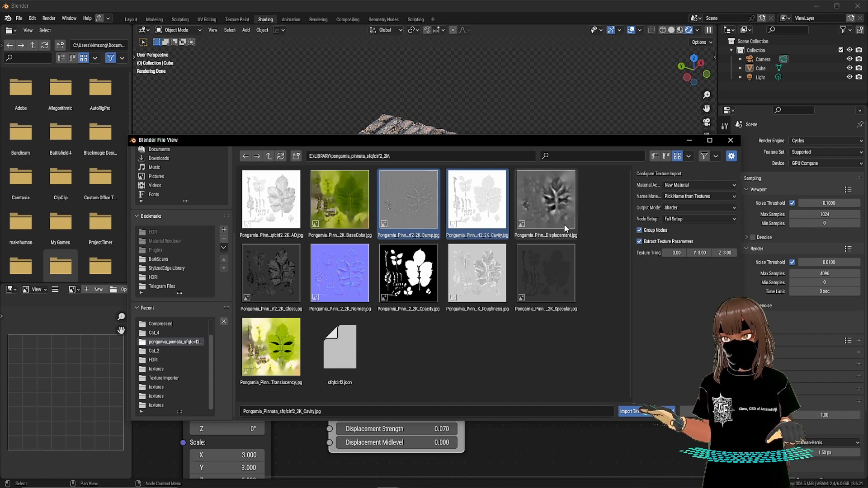
left_click(245, 225)
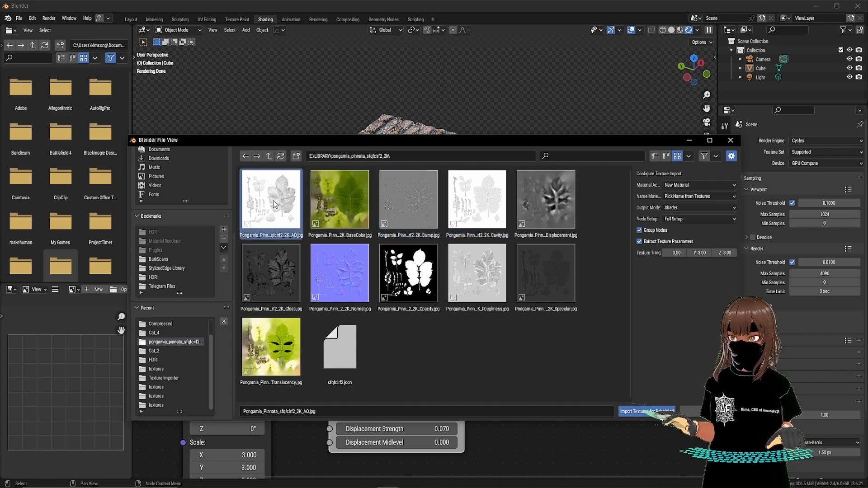
left_click(271, 348, "shift")
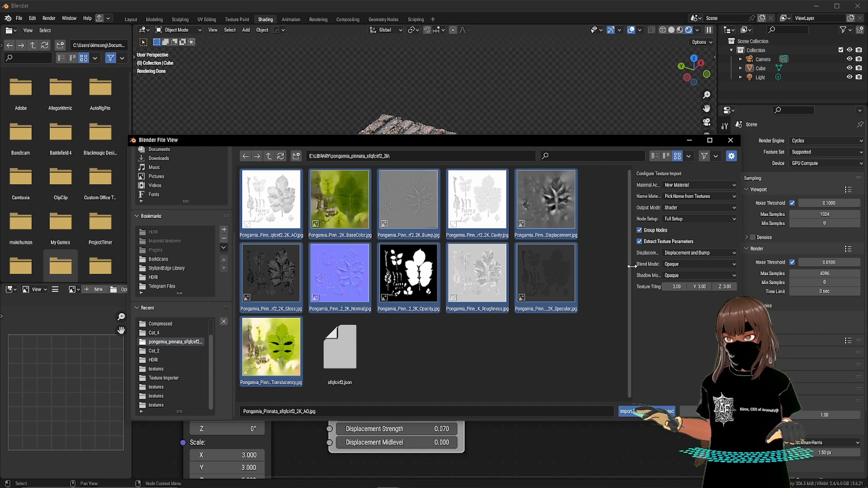
Step: Set Blend Mode and Shadow Mode to Alpha Clip and import the selected leaf textures as a new Principled material
left_click_drag(629, 265, 596, 267)
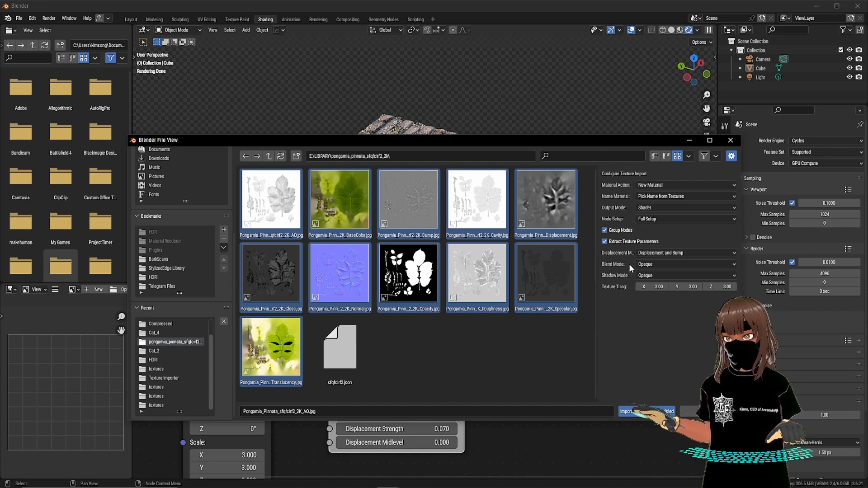
left_click(653, 265)
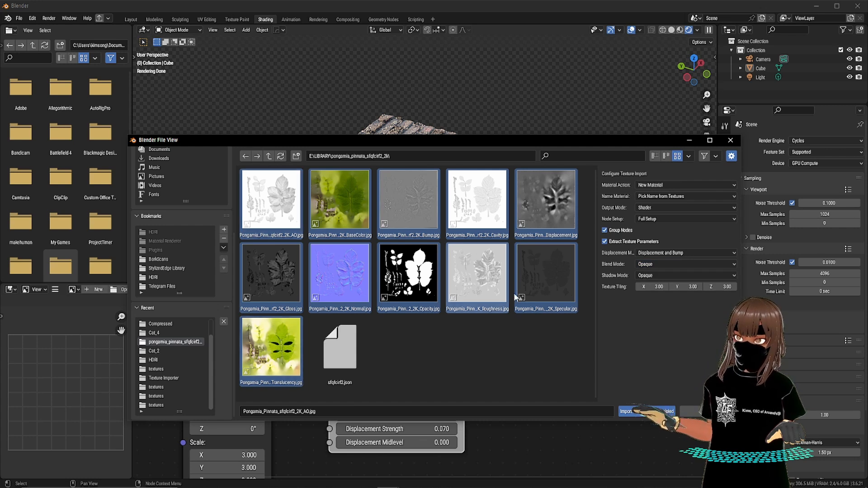
left_click(664, 263)
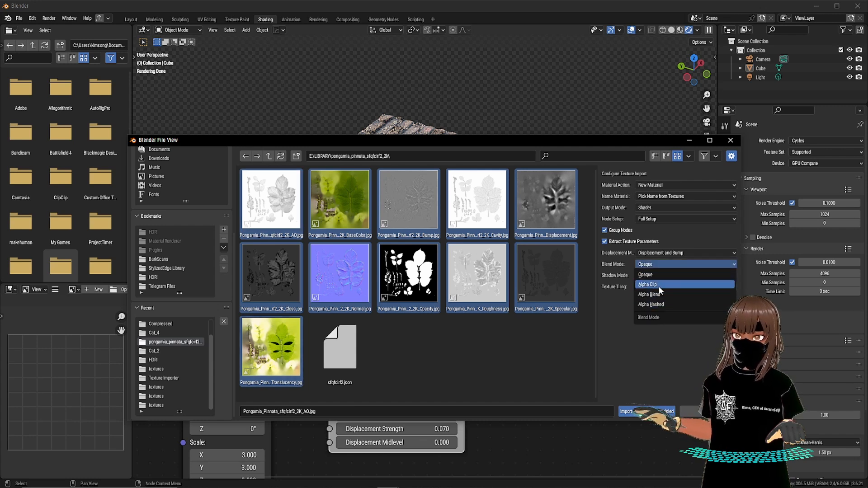
left_click(658, 285)
left_click(662, 276)
left_click(664, 296)
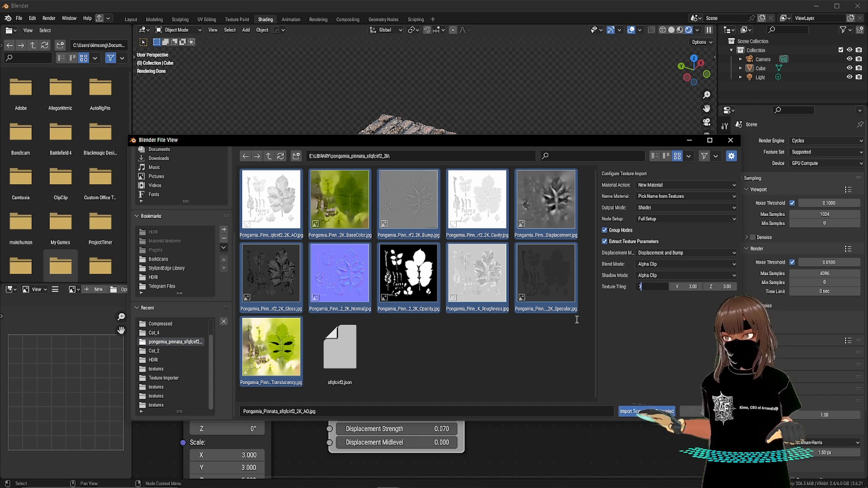
left_click(647, 411)
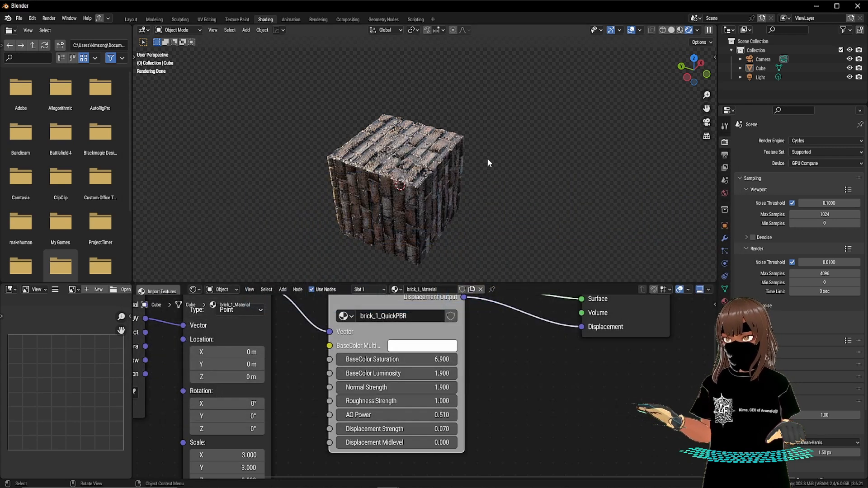
Step: Assign pongamia_pinnata_sfqfcirf2_2k_Material to the cube and view its leaf surface up close
left_click(395, 291)
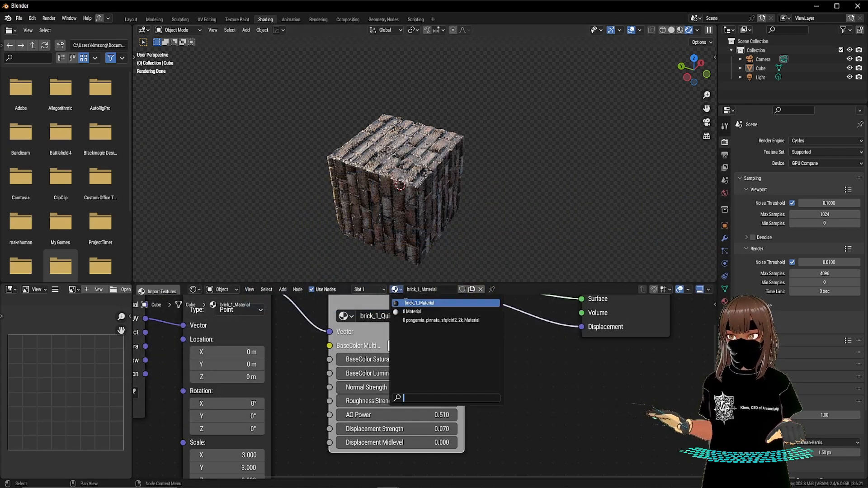
left_click(401, 320)
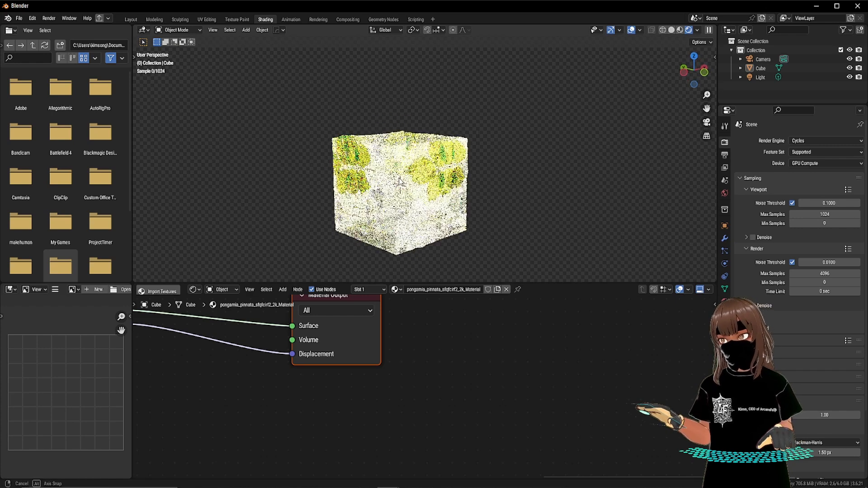
key("z")
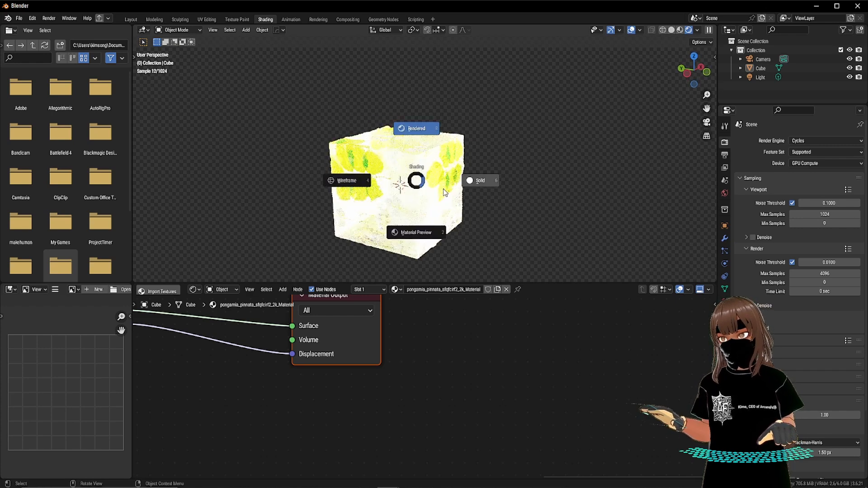
key("Escape")
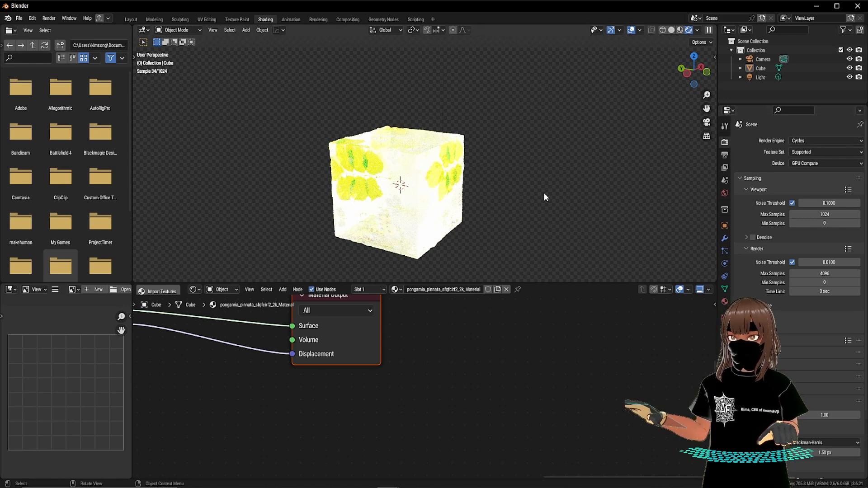
scroll(383, 189, "up", 4)
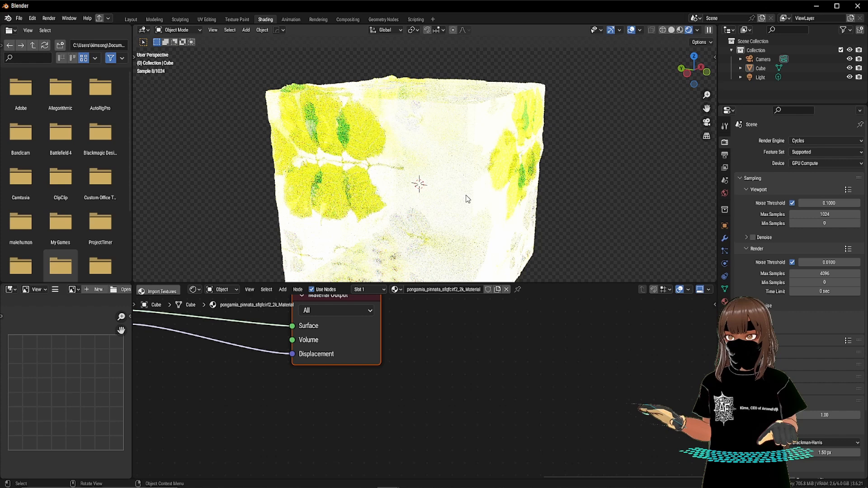
Step: Switch the render engine to Eevee and view the leaf cutouts on the cube
left_click(799, 142)
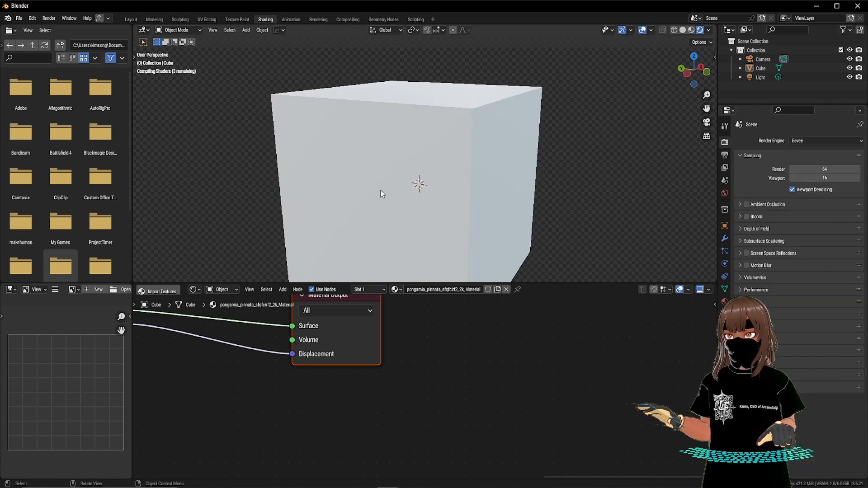
middle_click_drag(394, 191, 401, 154)
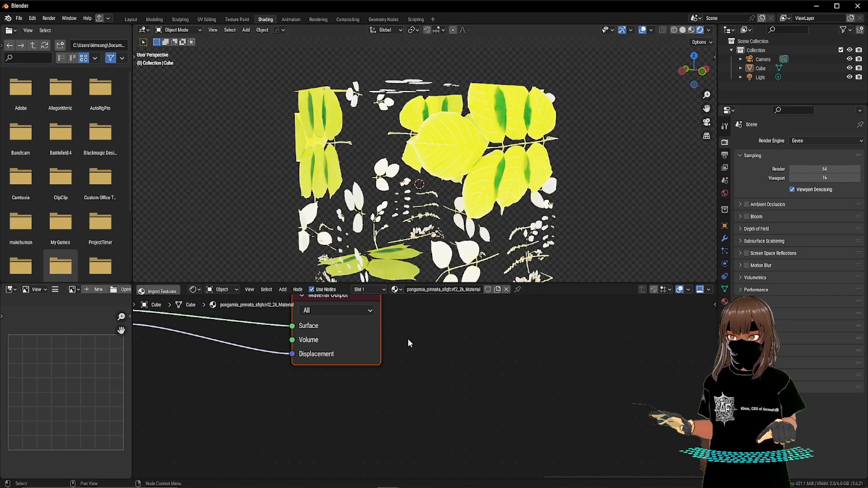
key("Home")
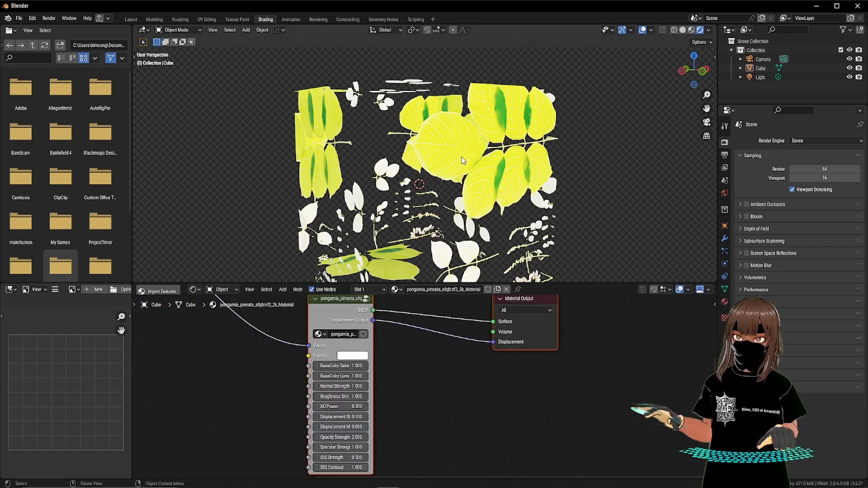
mouse_move(461, 160)
middle_mouse_down()
mouse_move(438, 189)
mouse_move(462, 179)
mouse_move(460, 167)
middle_mouse_up()
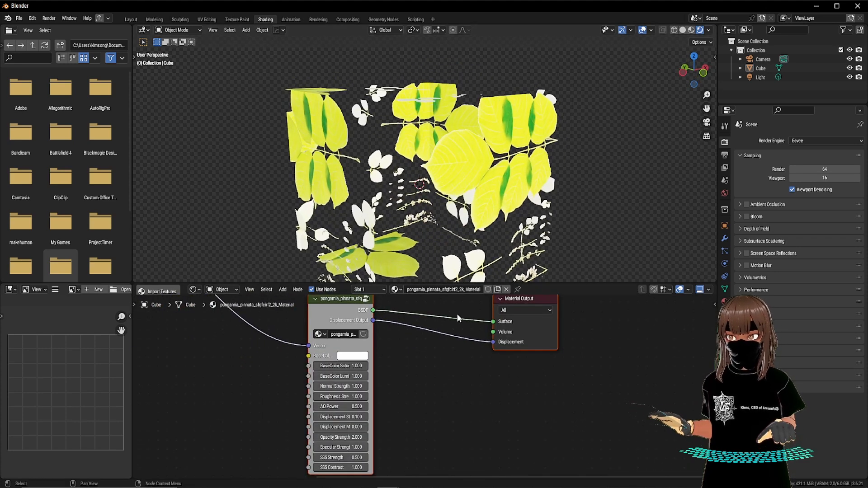
Step: Set the leaf group node's SSS Strength to -0.82 and SSS Contrast to -0.53
scroll(394, 407, "up", 2)
middle_click_drag(397, 409, 410, 302)
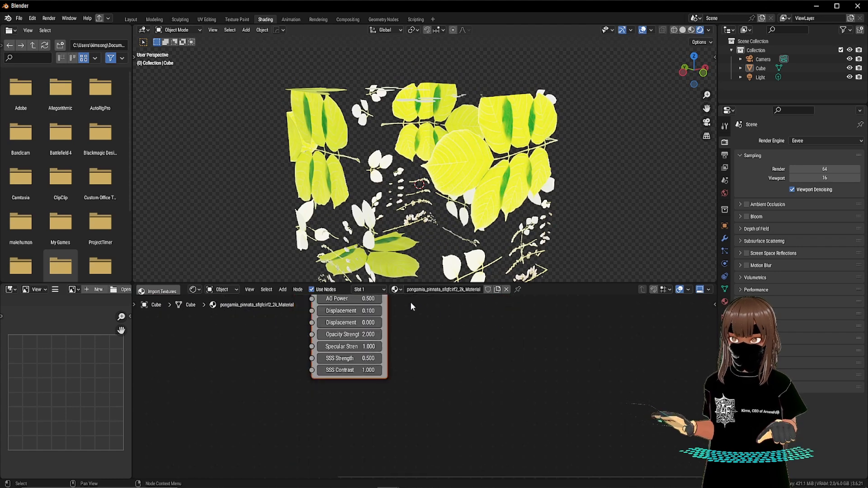
scroll(413, 379, "up", 4)
scroll(376, 356, "up", 3)
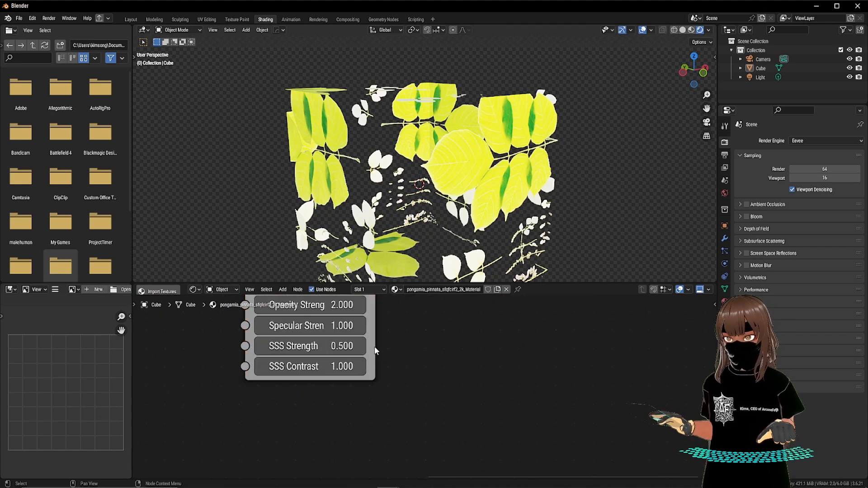
left_click_drag(378, 347, 135, 345)
scroll(454, 363, "up", 1)
middle_click_drag(497, 178, 474, 260)
left_click_drag(408, 365, 295, 365)
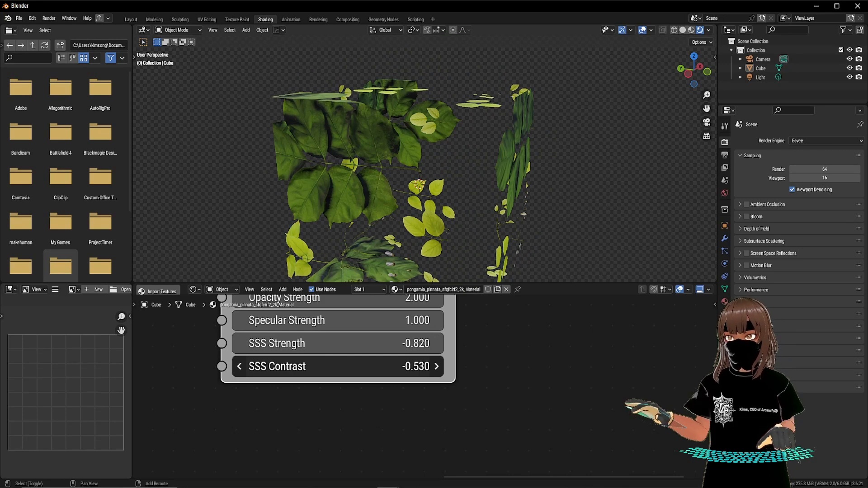
Step: Set both SSS Contrast and SSS Strength of the leaf group node to -1
middle_click_drag(565, 136, 542, 180)
left_click_drag(427, 366, 411, 366)
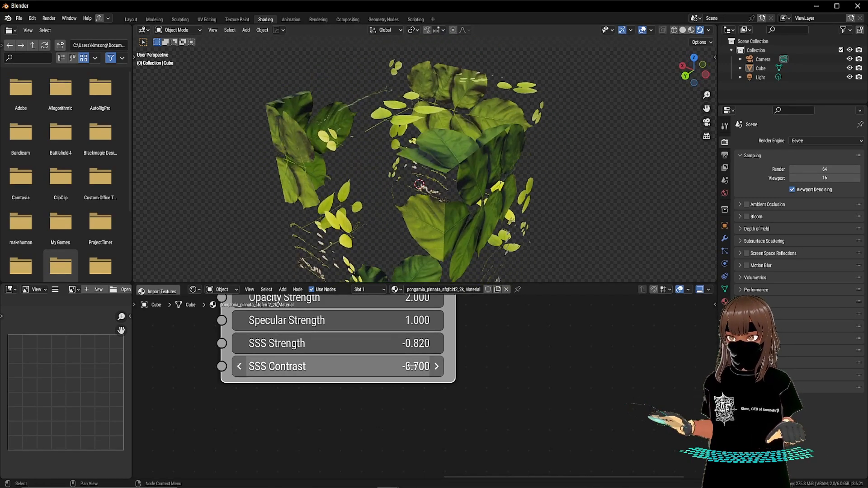
left_click(411, 366)
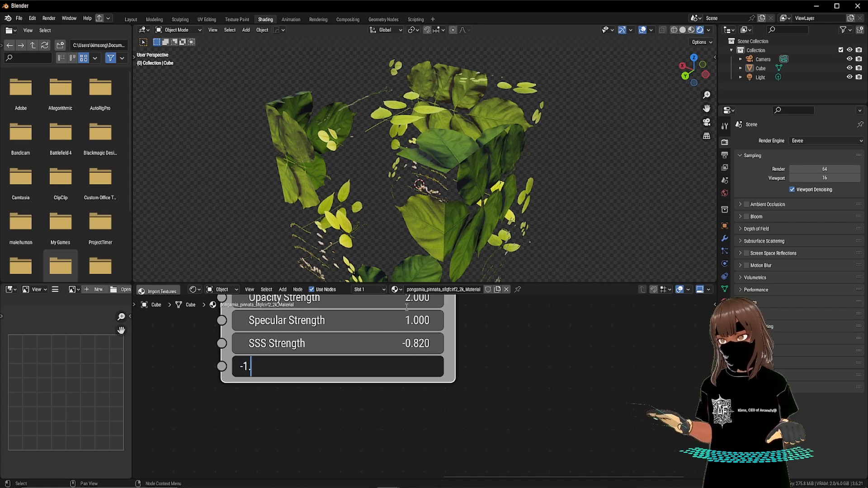
type("-1")
key("Return")
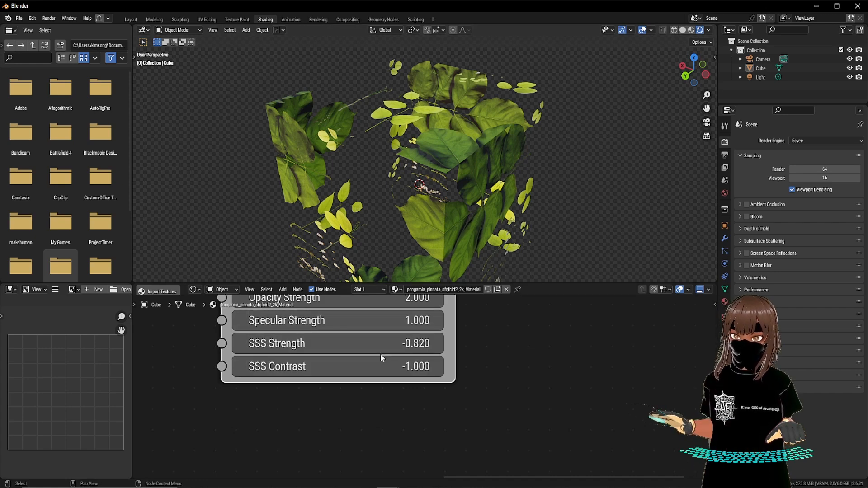
left_click(371, 335)
type("-1")
key("Return")
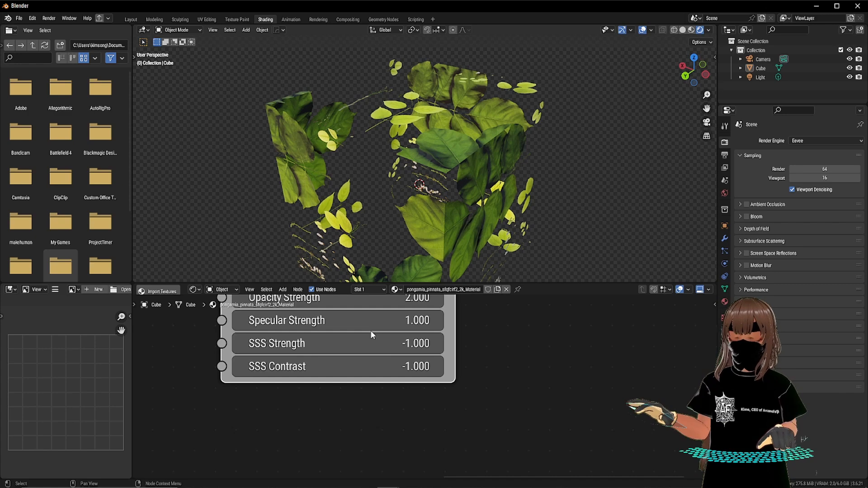
Step: Add an area light and move it about 3.48 m in X, 0.34 m in Y and 1.38 m in Z, above and beside the cube
middle_click_drag(429, 203, 306, 118)
key("shift+a")
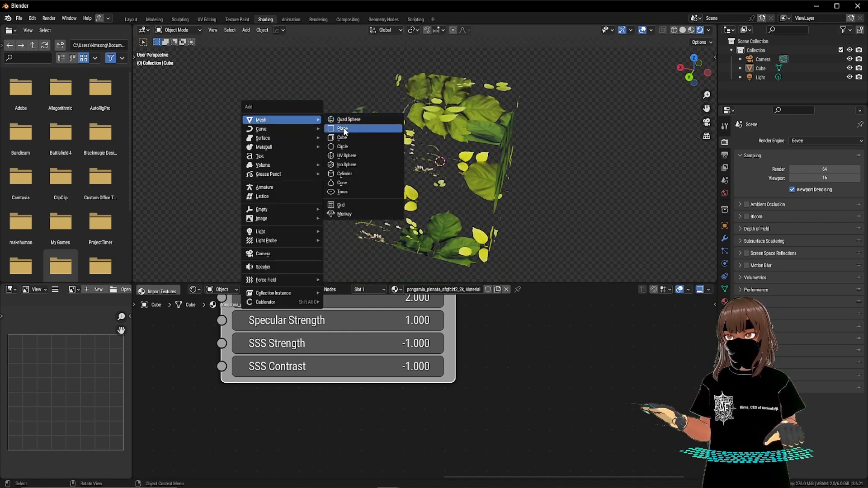
mouse_move(297, 234)
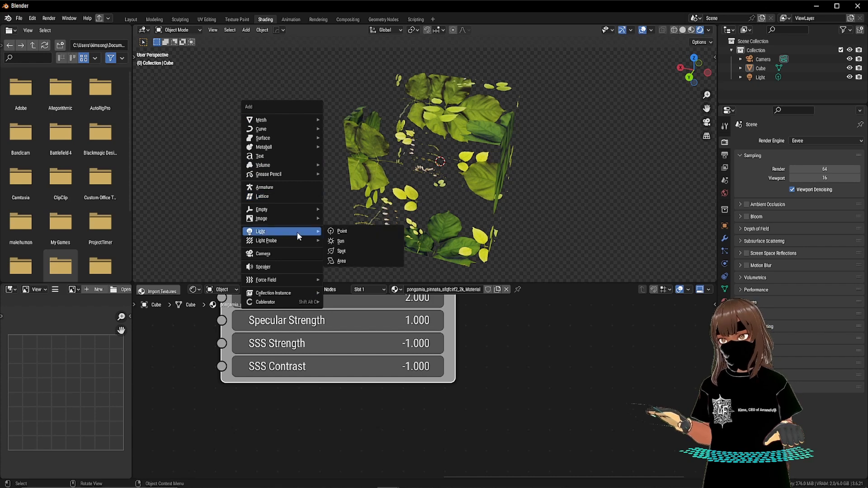
left_click(336, 263)
key("g")
left_click(301, 102)
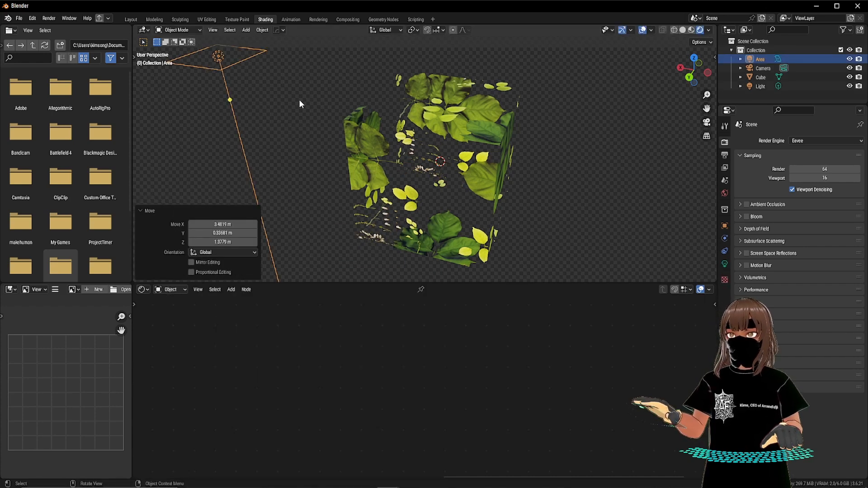
Step: Enlarge the square area light to about 3.79 m and aim it at the leaf cube
left_click_drag(265, 50, 285, 80)
left_click_drag(231, 101, 434, 167)
left_click_drag(648, 199, 630, 197, "alt")
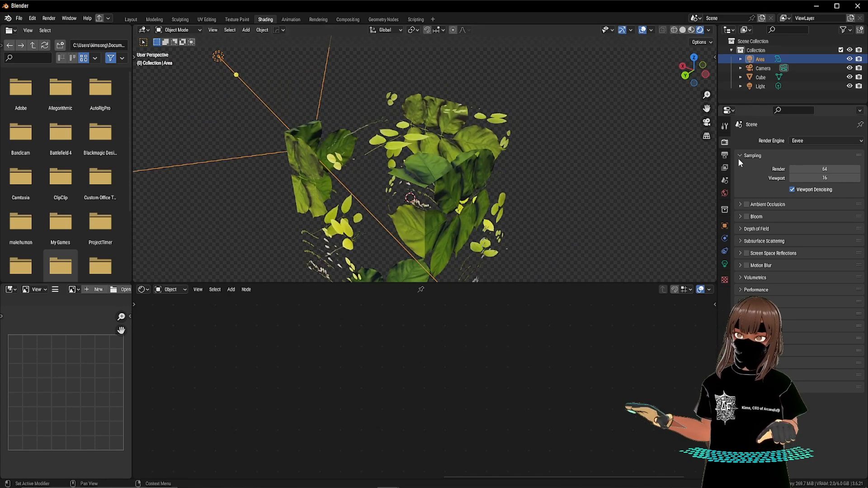
Step: Remove the Sky Texture from the World background color and view the leaves without sky lighting
left_click(724, 193)
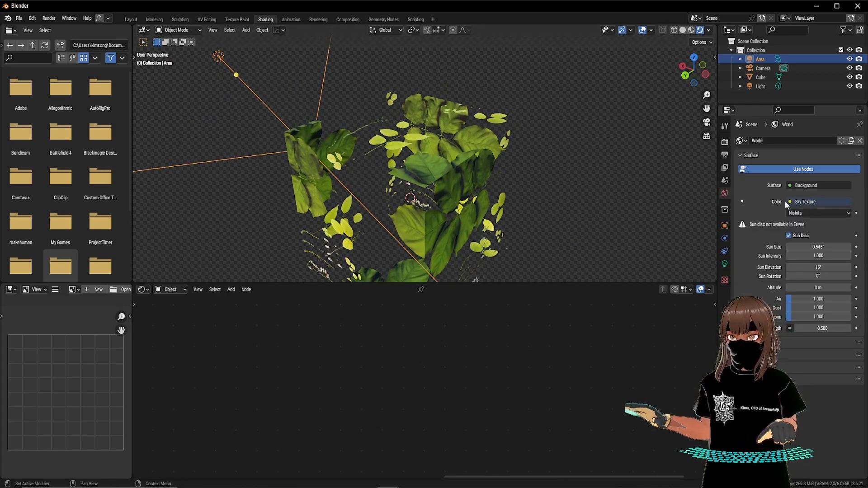
left_click(803, 204)
left_click(827, 223)
middle_click_drag(595, 164, 491, 186)
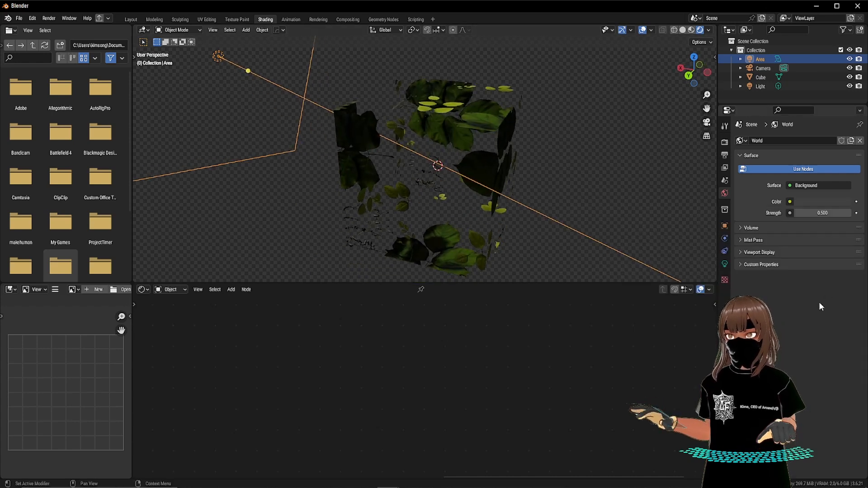
Step: Try the area light's power at 300 W and raise it to 500 W
left_click(725, 264)
double_click(819, 202)
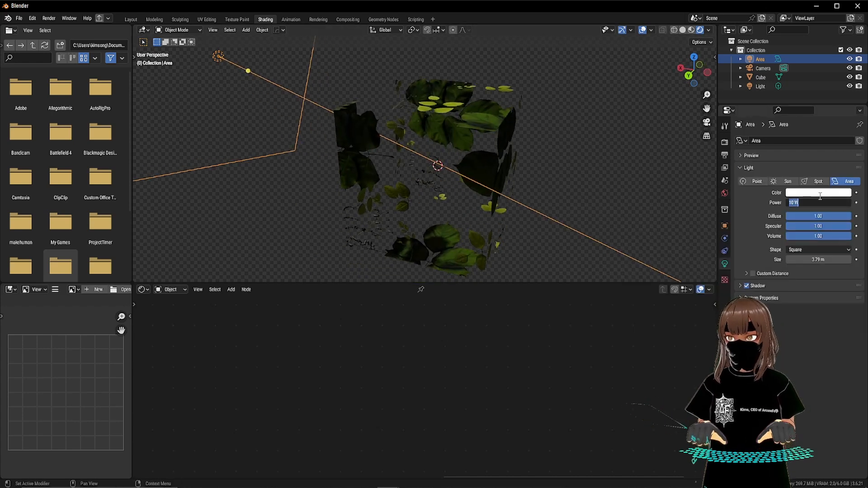
type("300")
key("Return")
middle_click_drag(626, 201, 705, 201)
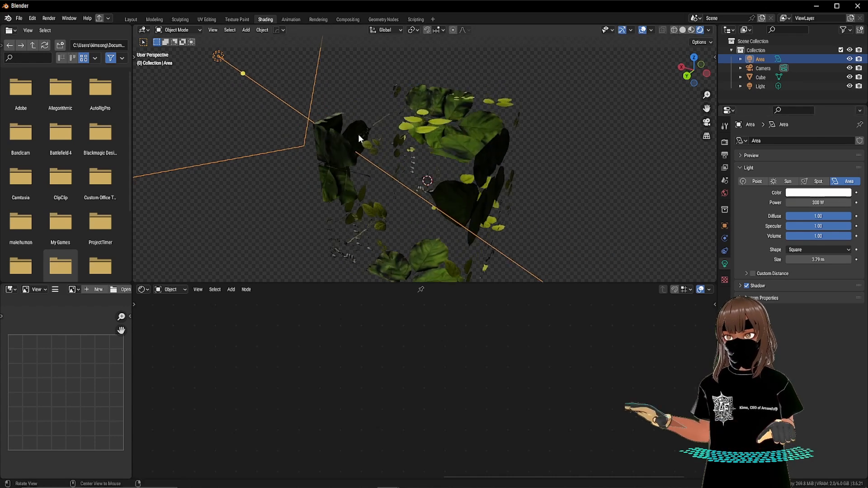
double_click(816, 203)
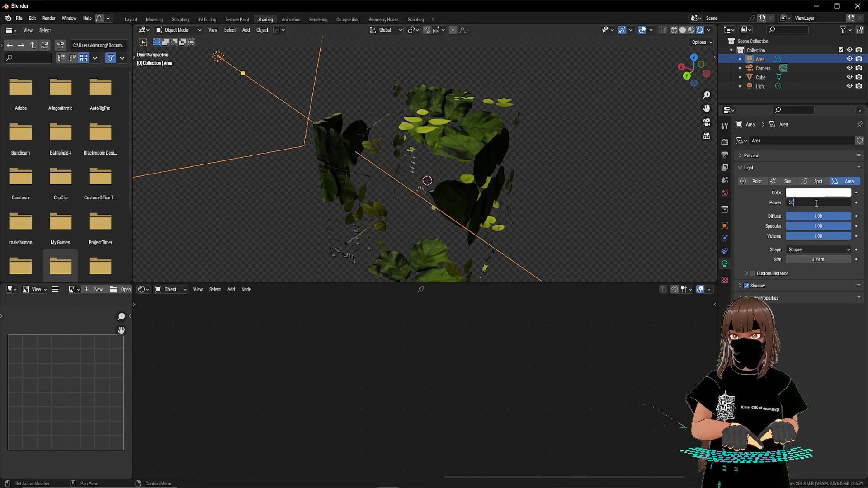
type("500")
key("Return")
Step: Set SSS Strength to -0.310 and SSS Contrast to -0.450 on the cube's leaf material group node
mouse_move(241, 73)
middle_mouse_down()
mouse_move(413, 159)
mouse_move(425, 148)
mouse_move(229, 62)
middle_mouse_up()
left_click_drag(230, 67, 465, 171)
left_click(464, 171)
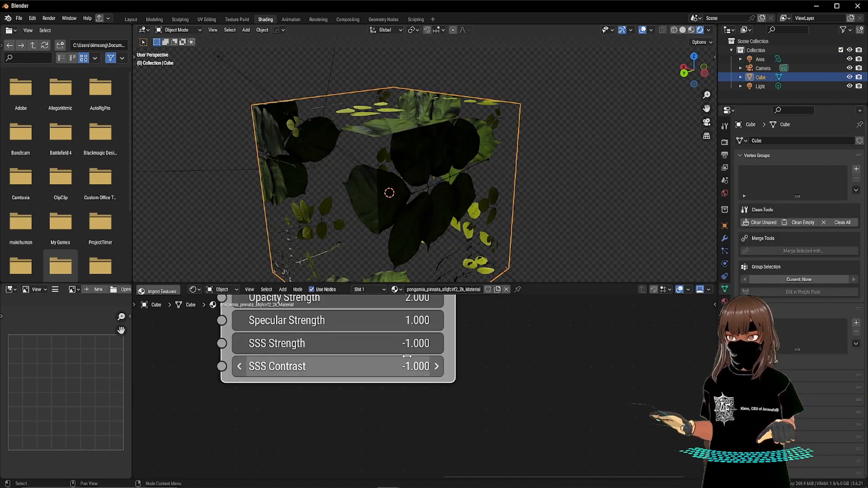
left_click_drag(390, 345, 463, 345)
left_click_drag(390, 366, 450, 367)
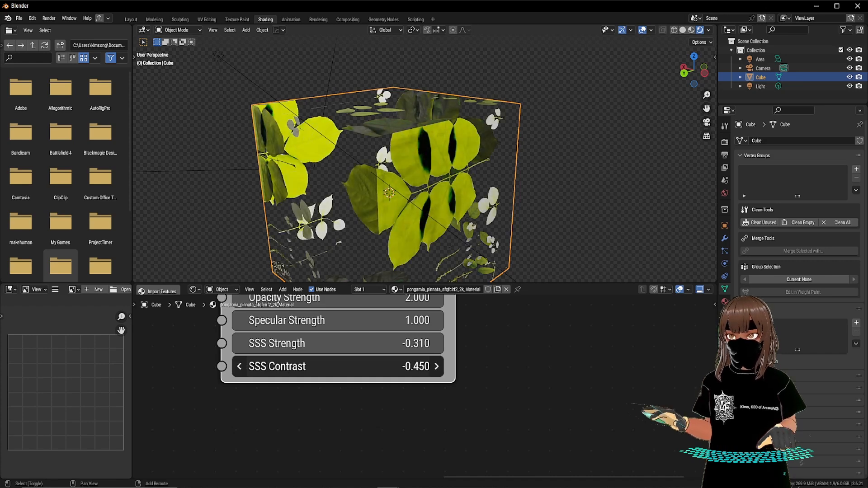
middle_click_drag(398, 266, 370, 236)
middle_click_drag(299, 103, 337, 149)
Step: Select the area light and examine how it lights the leaf cube from a wider view
left_click(212, 61)
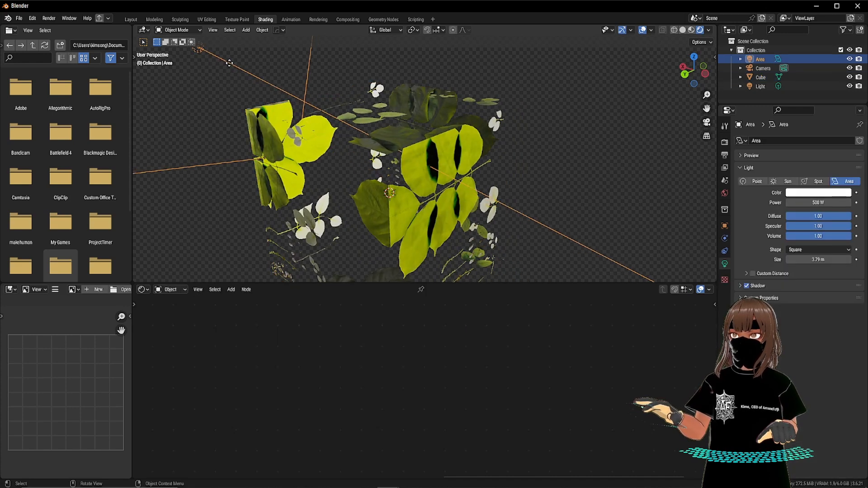
mouse_move(229, 63)
left_mouse_down()
mouse_move(240, 56)
mouse_move(227, 68)
left_mouse_up()
scroll(361, 108, "down", 5)
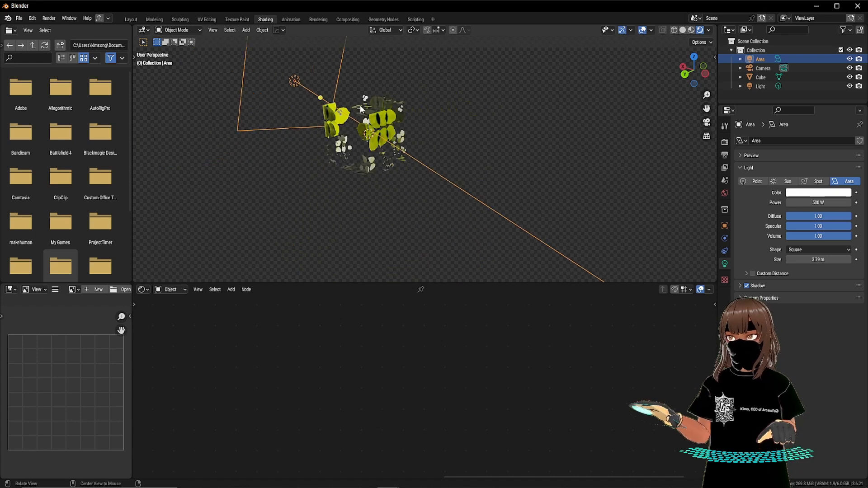
left_click_drag(360, 109, 367, 118, "alt")
scroll(371, 131, "up", 5)
scroll(375, 139, "down", 2)
Step: Select the leaf cube and switch the viewport to Material Preview shading for a close-up of one leaf
left_click(390, 174)
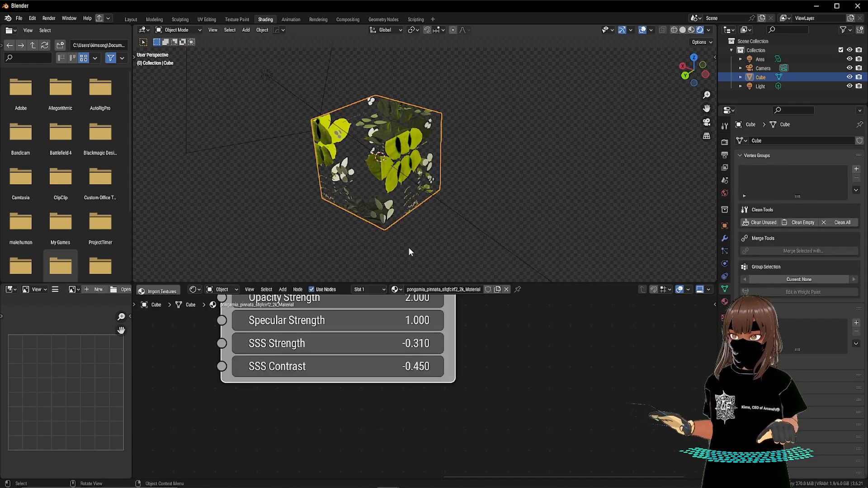
middle_click_drag(457, 327, 468, 394)
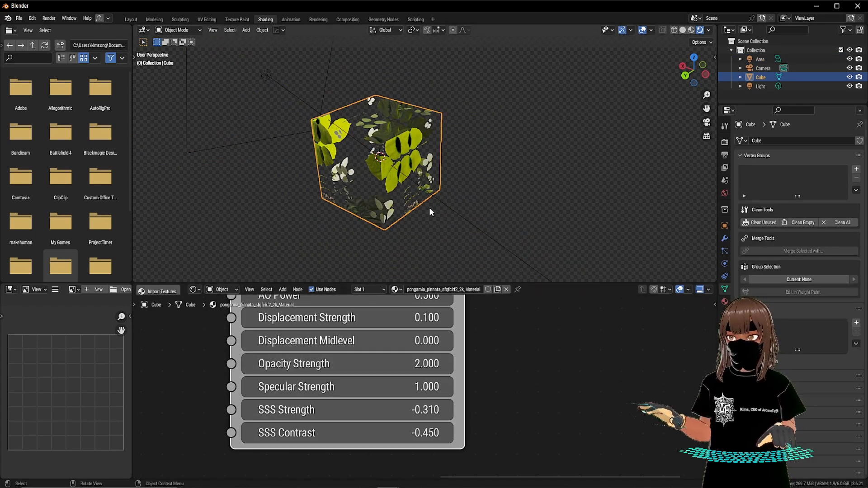
scroll(355, 164, "up", 5)
mouse_move(348, 161)
middle_mouse_down()
mouse_move(416, 159)
mouse_move(492, 175)
mouse_move(493, 183)
mouse_move(520, 176)
mouse_move(466, 199)
mouse_move(528, 194)
mouse_move(489, 211)
middle_mouse_up()
key("z")
left_click(380, 159)
scroll(497, 195, "up", 5)
scroll(488, 188, "up", 3)
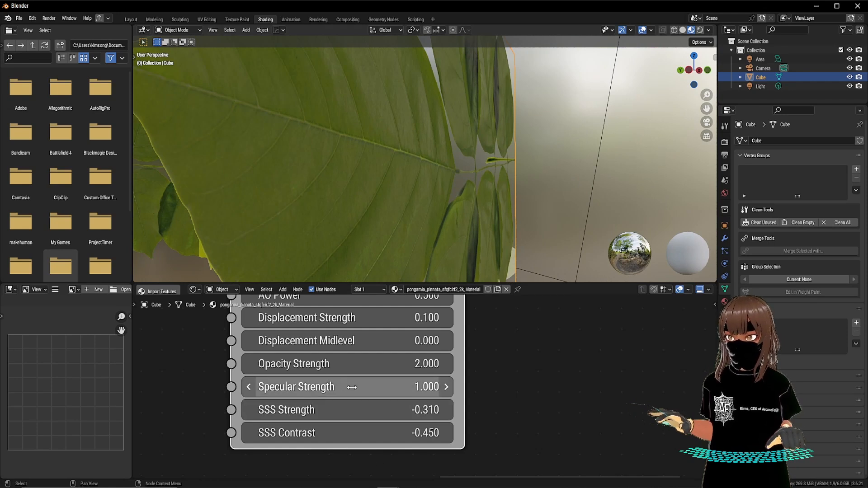
Step: Set the leaf group node's Specular Strength to 0.870 and Opacity Strength to 5.530
mouse_move(352, 387)
left_mouse_down("shift")
mouse_move(334, 387)
mouse_move(351, 386)
left_mouse_up("shift")
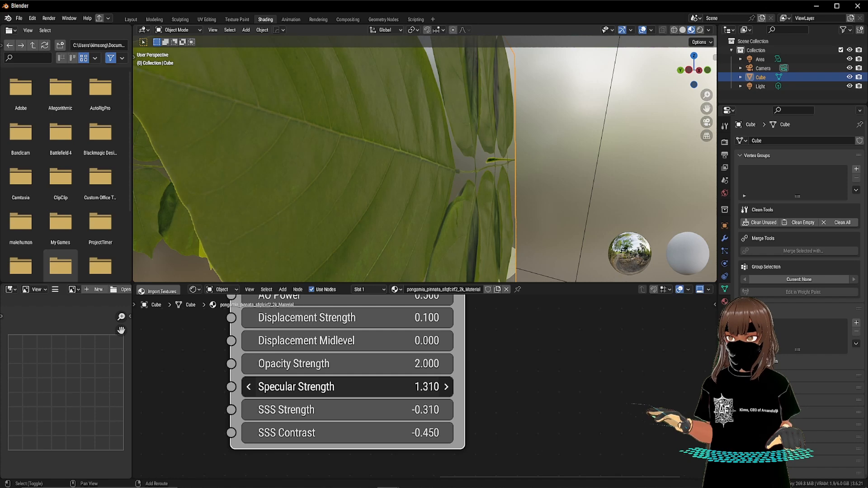
left_click_drag(351, 386, 351, 387, "shift")
middle_click_drag(448, 372, 445, 398)
left_click_drag(406, 389, 414, 387, "shift")
scroll(489, 228, "down", 7)
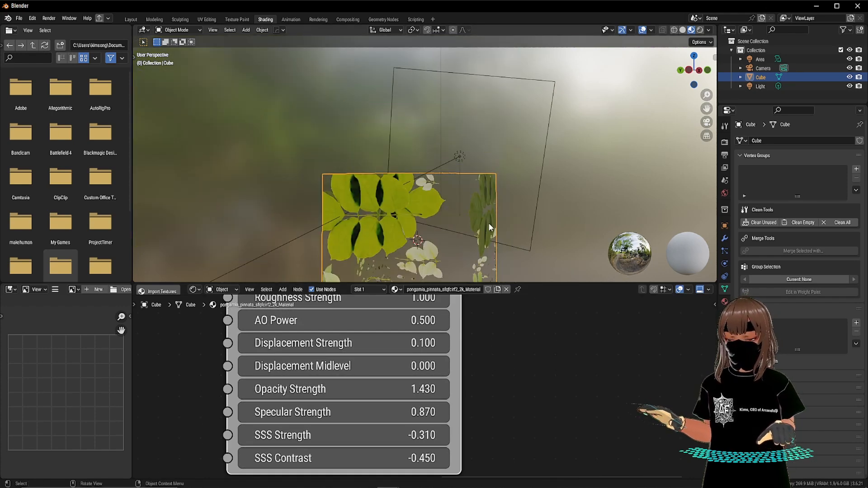
scroll(479, 232, "up", 5)
left_click_drag(469, 235, 443, 234, "alt")
mouse_move(407, 388)
left_mouse_down()
mouse_move(420, 388)
mouse_move(382, 388)
mouse_move(400, 388)
left_mouse_up()
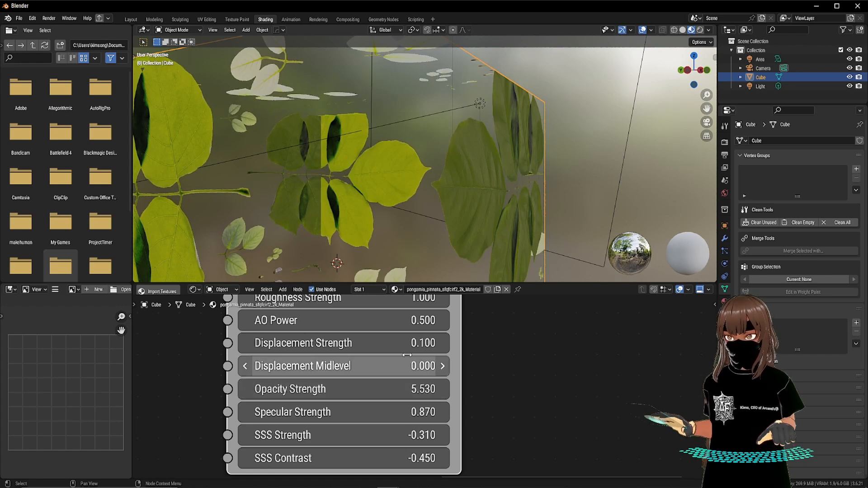
Step: Adjust the AO Power, Roughness Strength and Normal Strength of the leaf group node for glossier, more strongly textured leaves
middle_click_drag(357, 353, 364, 396)
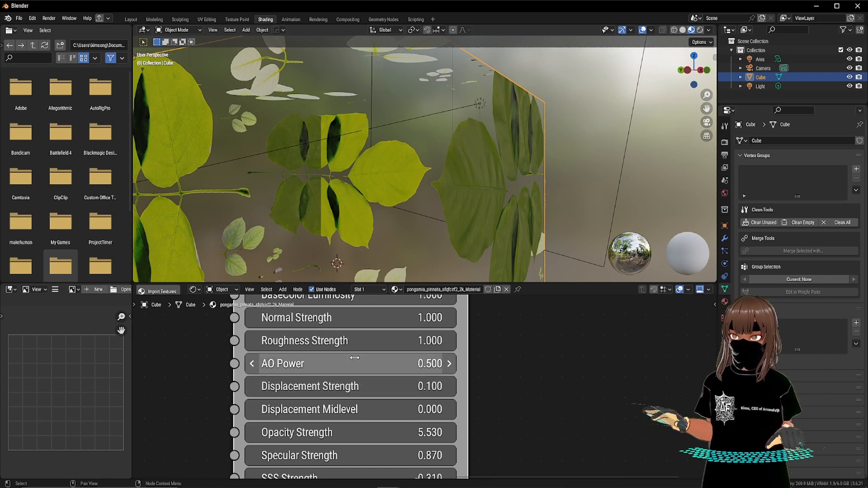
left_click_drag(355, 358, 325, 358)
scroll(382, 340, "up", 1, "shift")
left_click_drag(386, 364, 355, 365, "shift")
middle_click_drag(577, 183, 565, 162)
mouse_move(398, 365)
left_mouse_down()
mouse_move(385, 366)
mouse_move(482, 358)
mouse_move(401, 362)
mouse_move(411, 362)
left_mouse_up()
scroll(452, 357, "up", 1, "shift")
scroll(417, 366, "up", 1, "shift")
left_click_drag(411, 331, 433, 330)
Step: Move the Texture Coordinate and Mapping nodes close beside the leaf group node
scroll(505, 351, "down", 5)
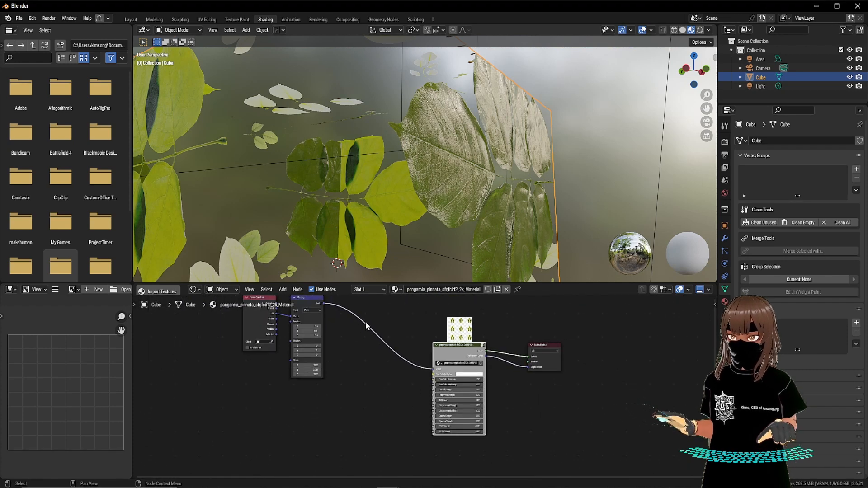
left_click_drag(366, 325, 342, 376)
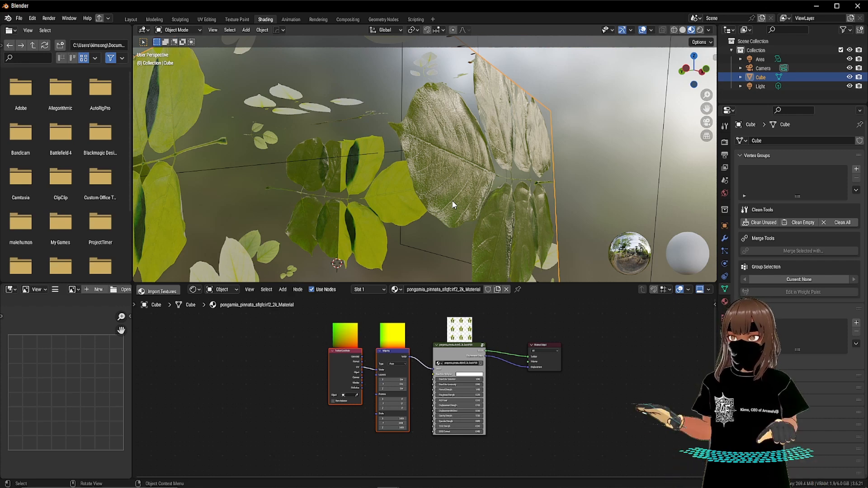
Step: Set the Texture Importer Pro bulk import path to the brick folder E:\1 READY TO PUBLISH\Export Brick\Export\Cat_2\
left_click(714, 304)
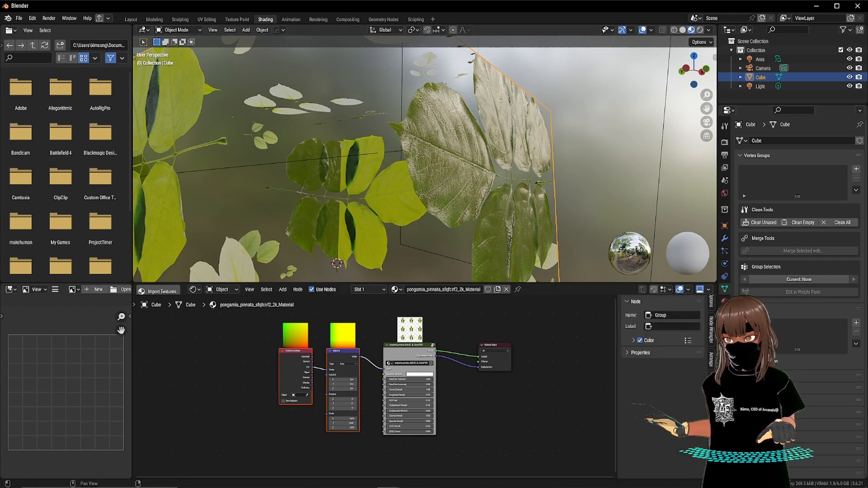
left_click(711, 398)
left_click_drag(616, 373, 521, 373)
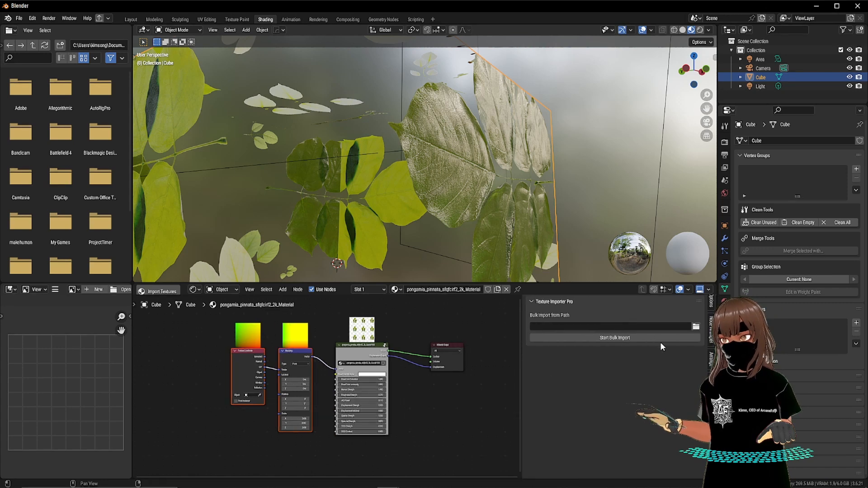
left_click(695, 328)
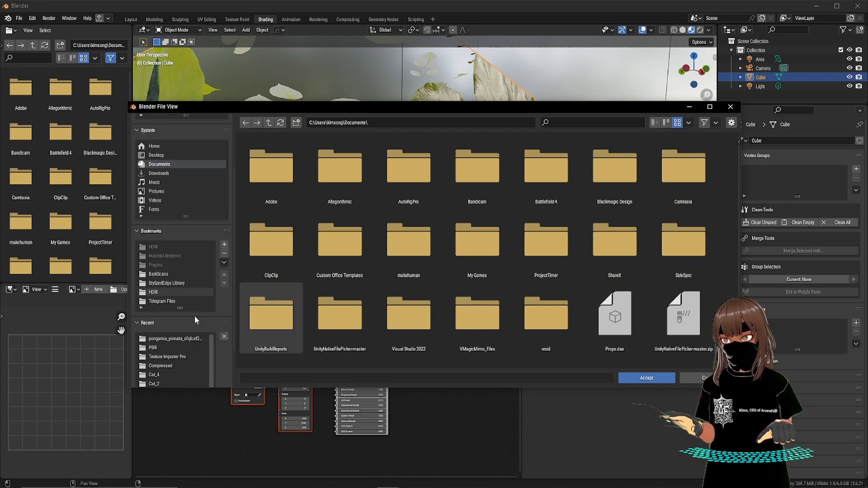
scroll(162, 336, "down", 2)
left_click(166, 357)
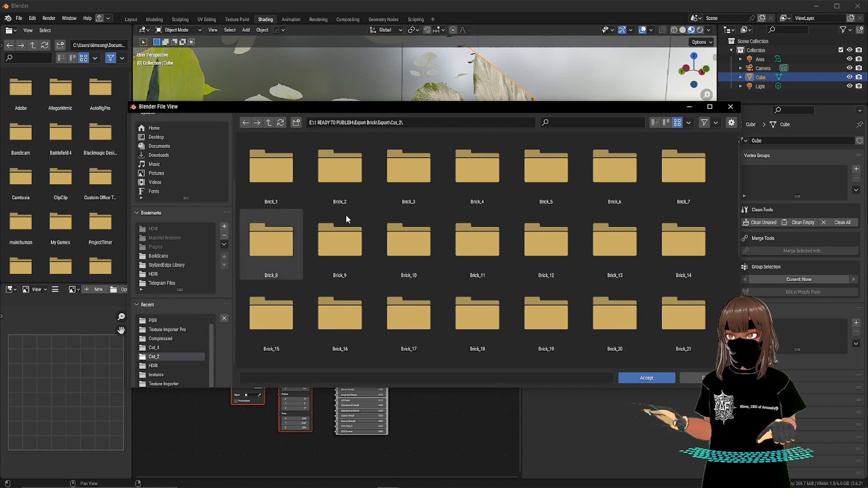
scroll(378, 228, "down", 5)
scroll(378, 226, "down", 2)
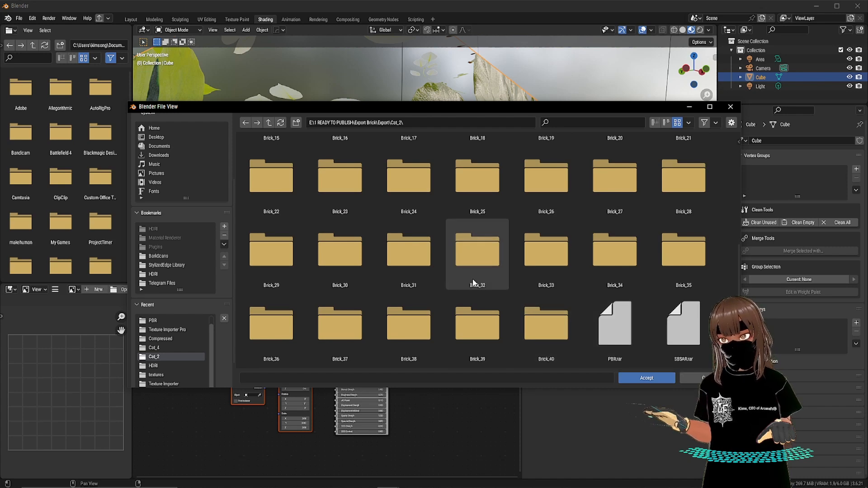
scroll(408, 266, "up", 8)
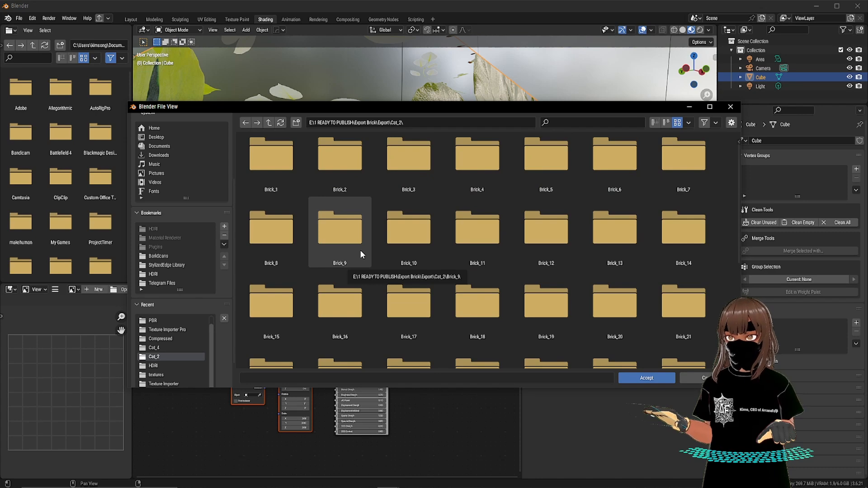
left_click(640, 379)
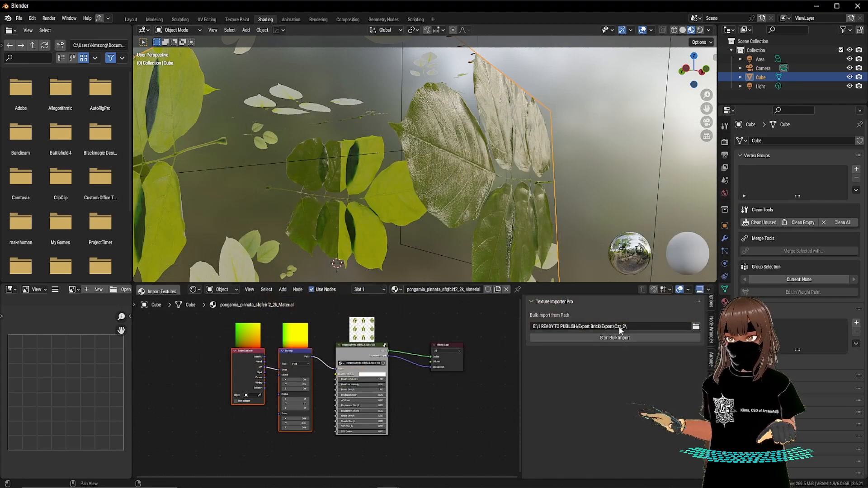
Step: Start a bulk import with Output Mode Shader, enabling Group Nodes, Extract Texture Parameters and Deepscan
left_click(605, 339)
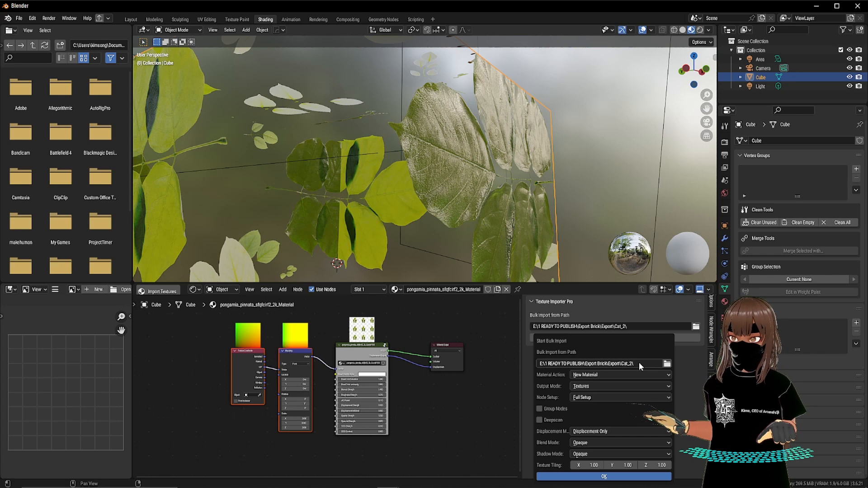
left_click(583, 386)
left_click(582, 405)
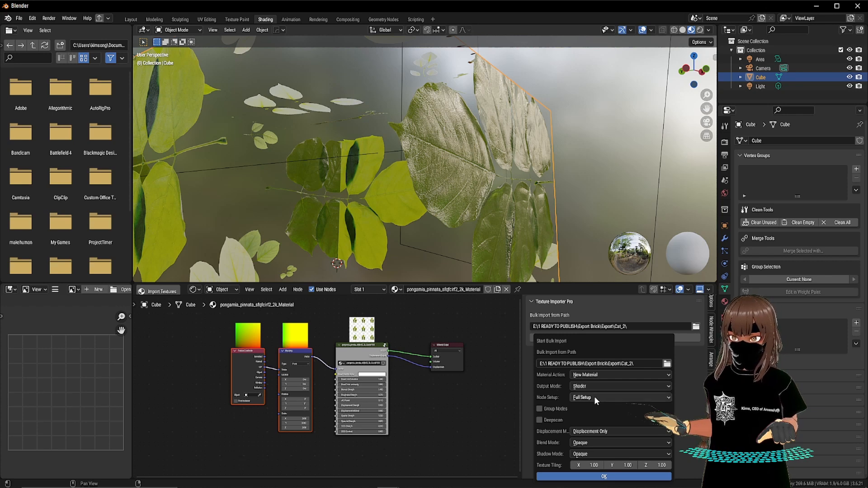
left_click(559, 407)
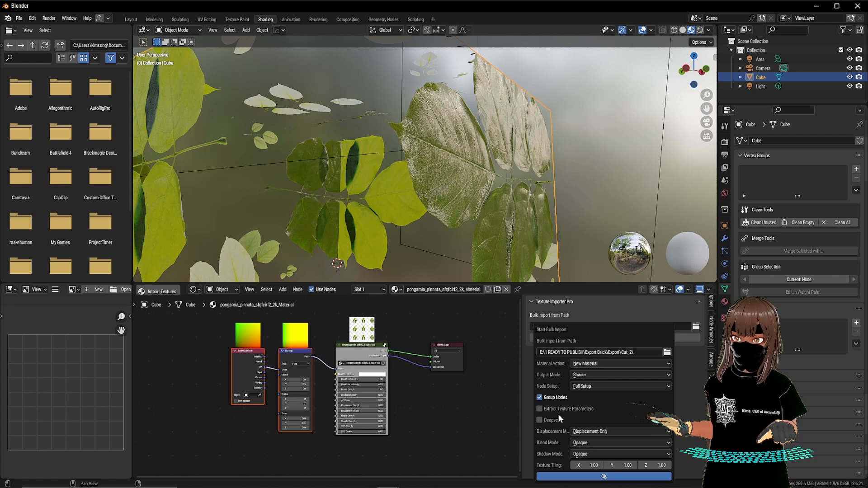
left_click(552, 420)
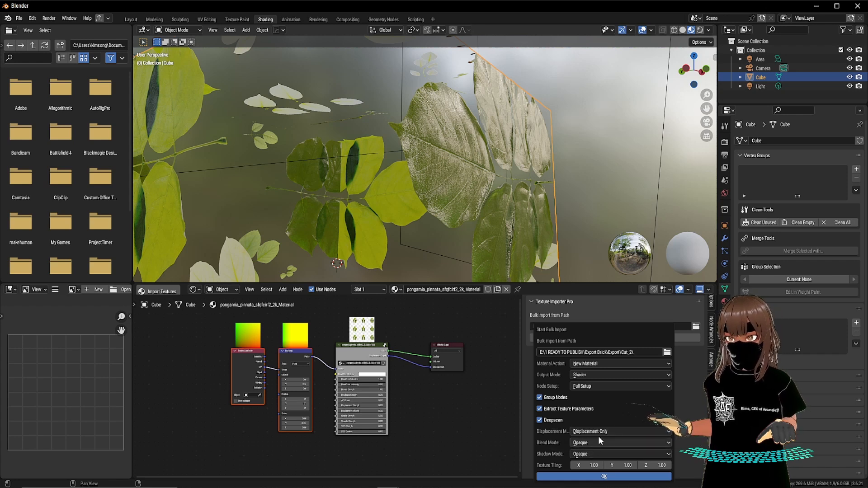
Step: Set the displacement method to Displacement and Bump and the texture tiling to 5.00 on X, Y and Z, and run the bulk import
left_click(595, 434)
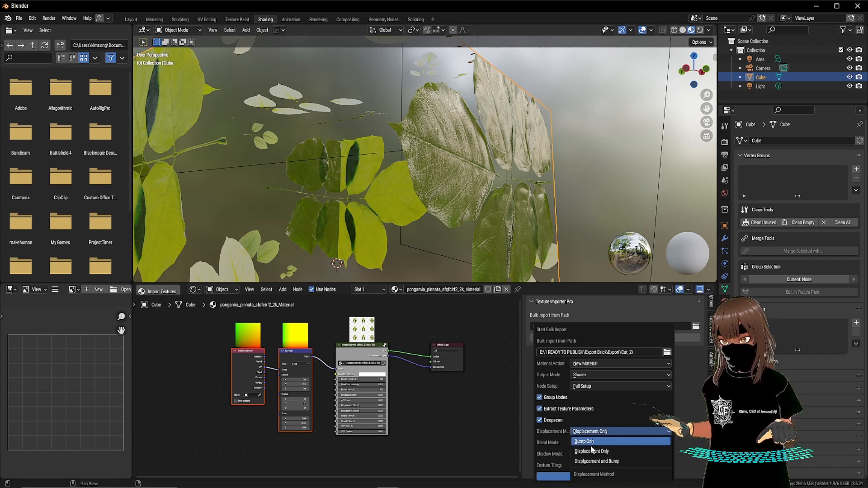
left_click(596, 461)
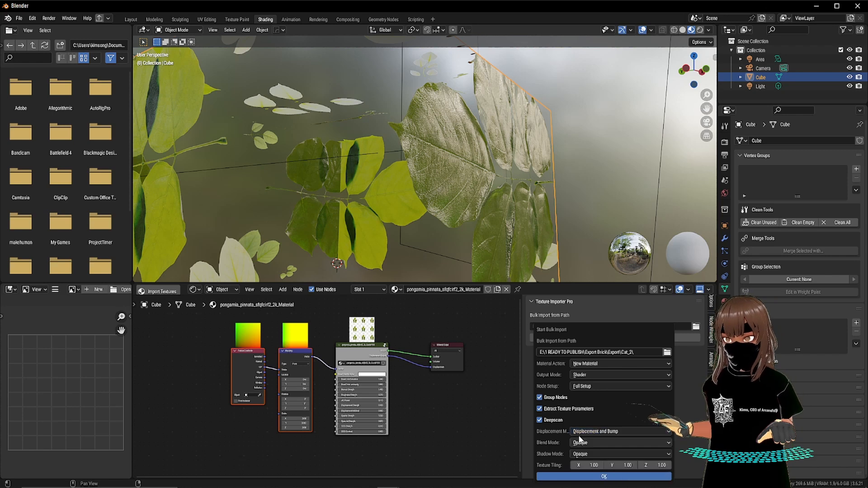
left_click(590, 467)
key("Return")
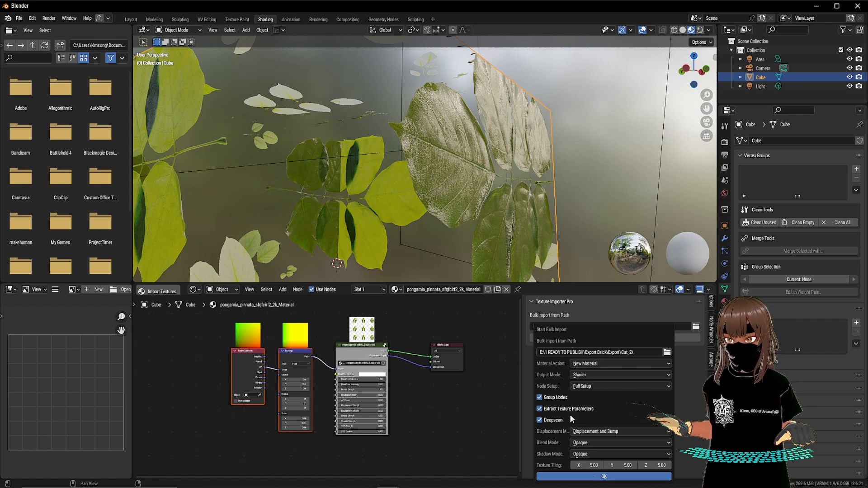
key("Return")
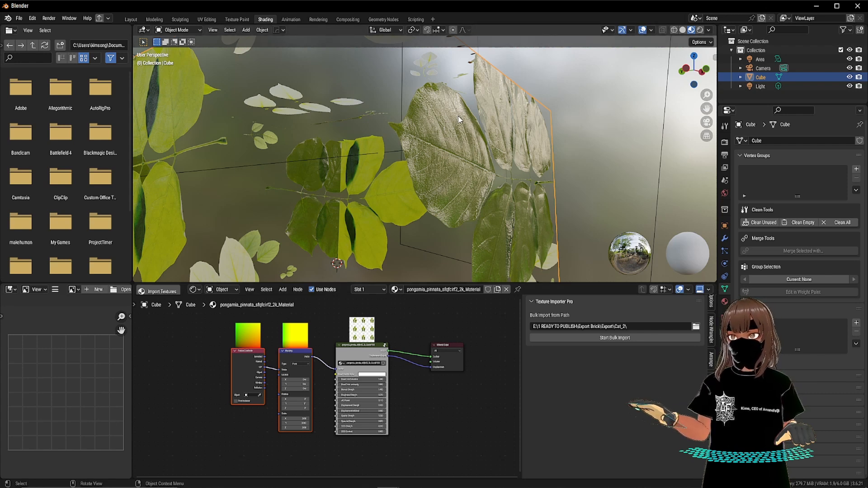
Step: Show the Blender File data in an enlarged Outliner and list the imported brick materials
left_click(745, 30)
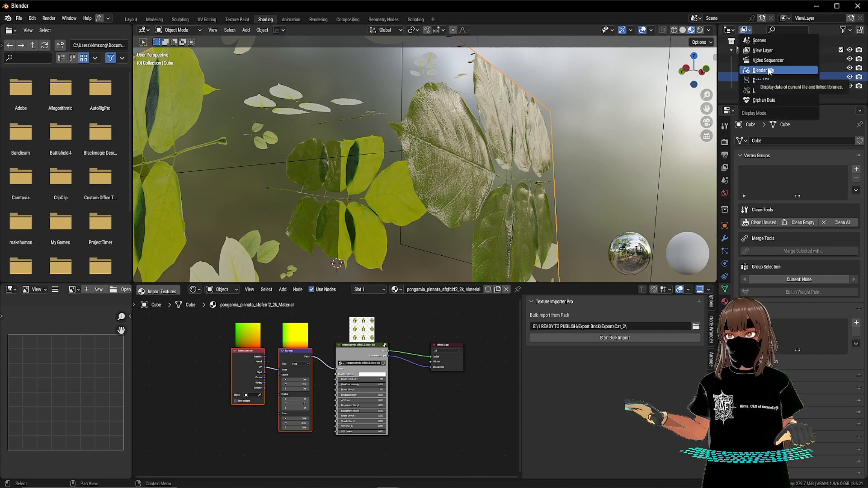
left_click(770, 70)
left_click_drag(757, 103, 757, 247)
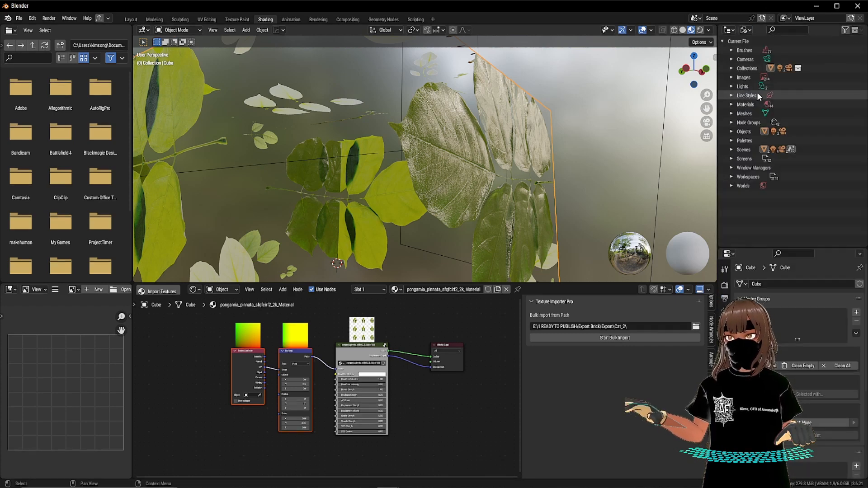
left_click(732, 104)
scroll(787, 136, "down", 10)
Step: Assign brick_37_Material to the cube to preview it, and replace it with brick_38_Material
left_click_drag(775, 131, 496, 149)
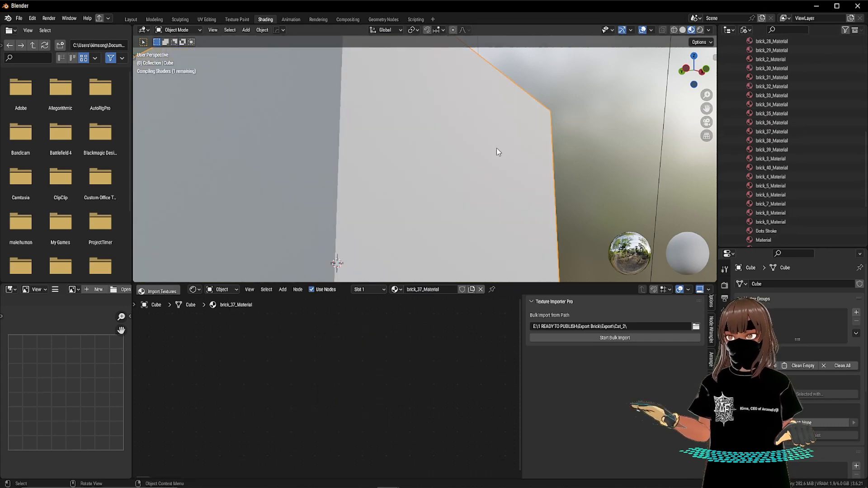
scroll(495, 148, "down", 5)
middle_click_drag(495, 148, 486, 167)
left_click_drag(771, 141, 592, 156)
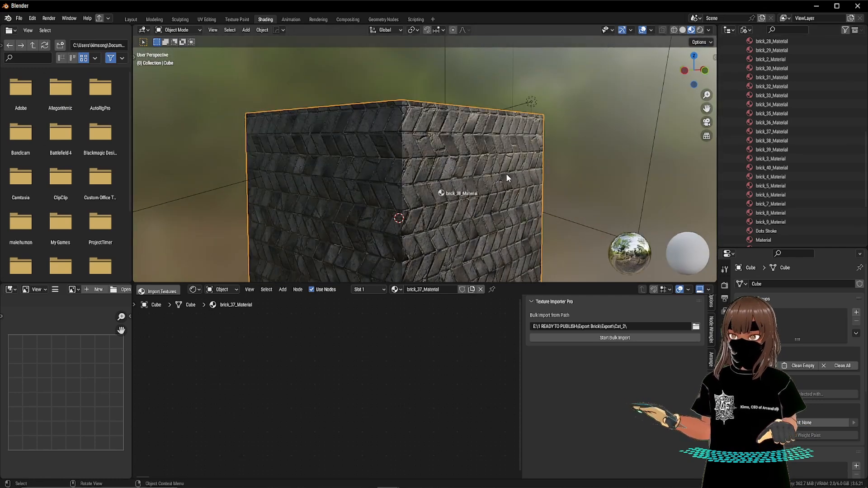
Step: Assign brick_7_Material to the cube to preview it, and replace it with brick_9_Material
left_click_drag(507, 173, 513, 175)
middle_click_drag(513, 175, 530, 172)
scroll(513, 176, "down", 4)
scroll(518, 204, "up", 4)
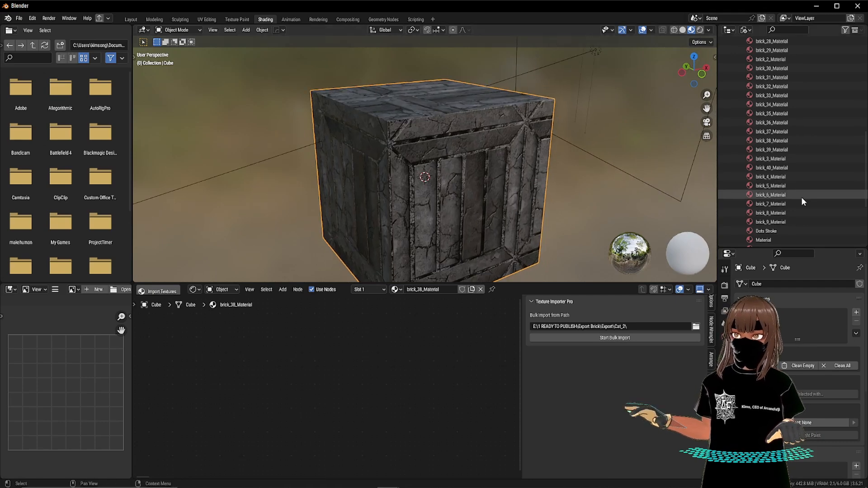
left_click_drag(791, 204, 541, 186)
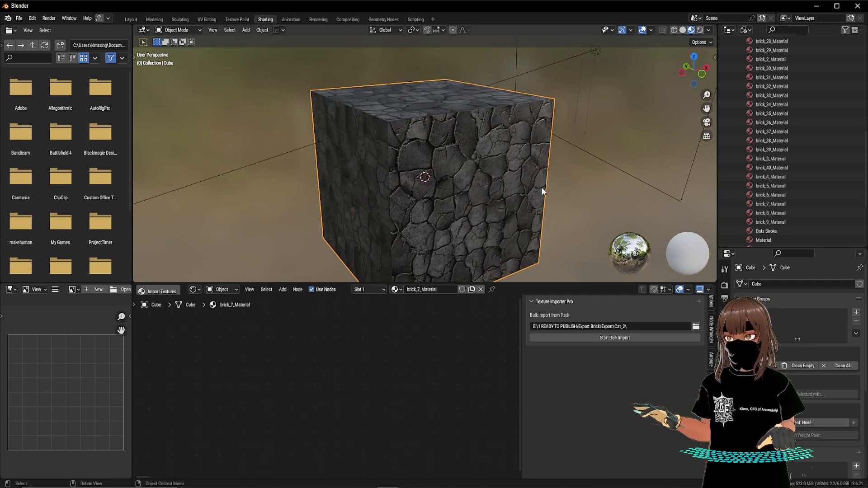
middle_click_drag(541, 186, 555, 166)
left_click_drag(794, 222, 452, 168)
middle_click_drag(451, 169, 538, 235)
Step: Preview brick_1_Material.001 on the cube, and replace it with brick_12_Material
scroll(844, 73, "up", 5)
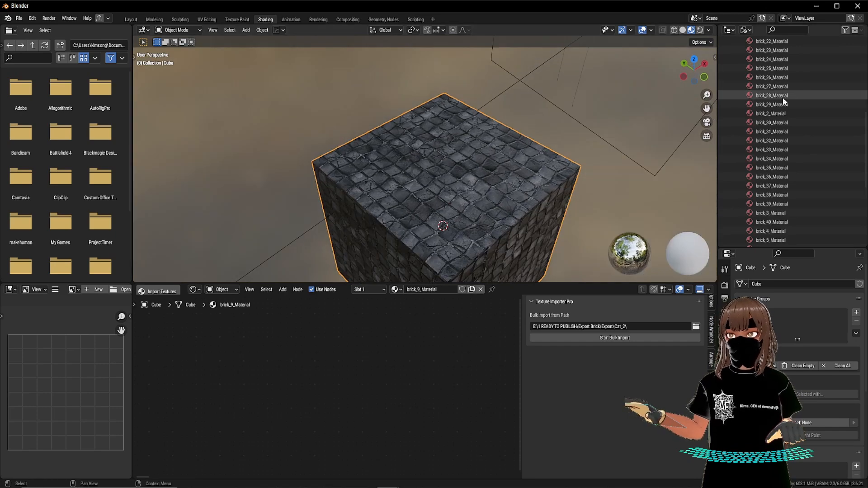
left_click_drag(773, 69, 452, 220)
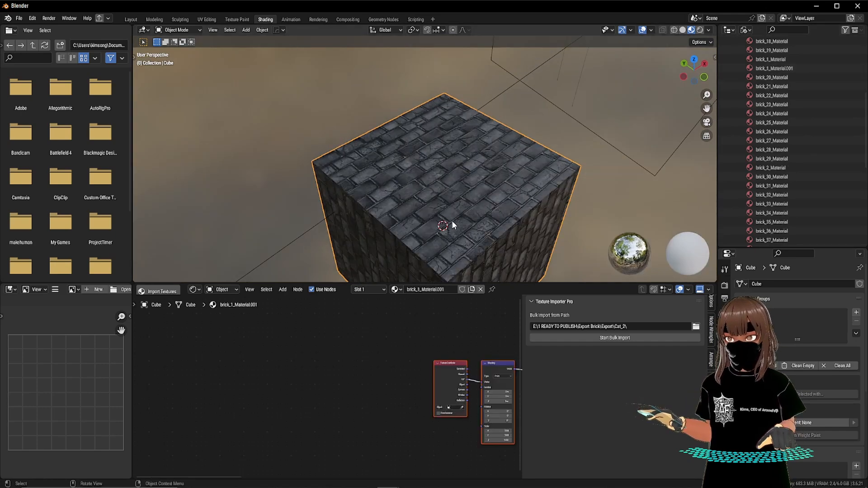
middle_click_drag(451, 221, 506, 235)
scroll(787, 90, "up", 6)
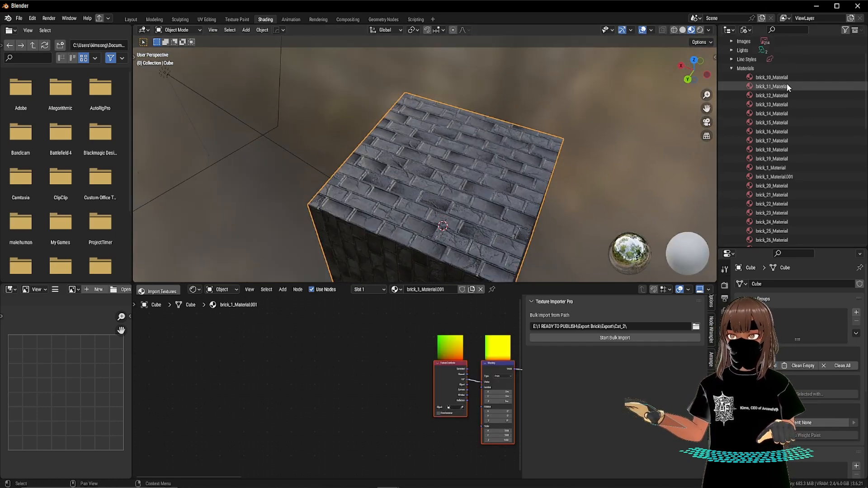
left_click_drag(778, 99, 487, 177)
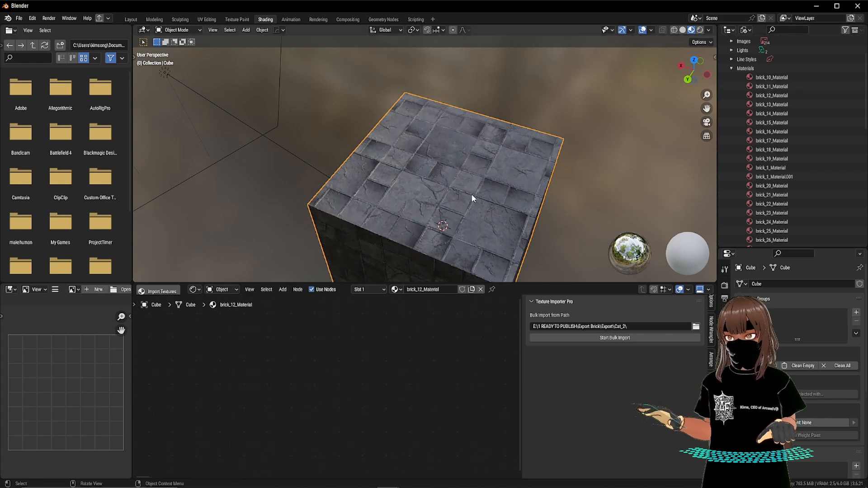
Step: In brick_12_Material's group node, set the BaseColor luminance to 0.860 and AO Power to 0.450
key("Home")
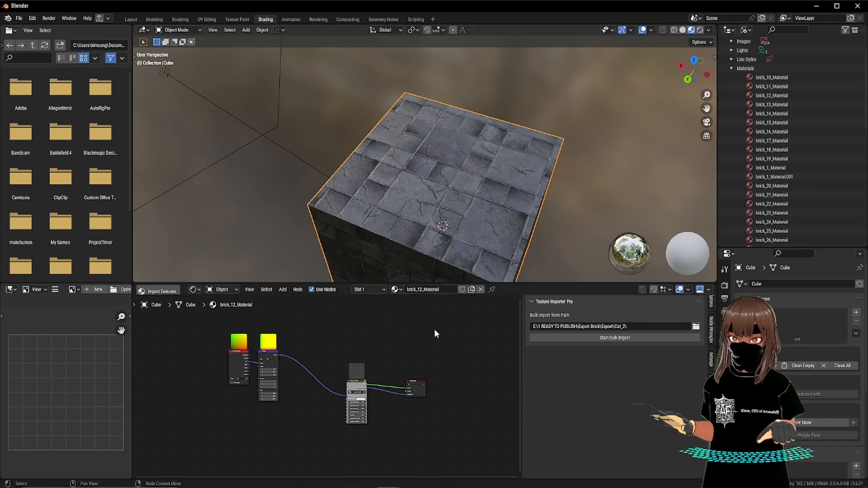
scroll(371, 345, "up", 2)
middle_click_drag(380, 389, 439, 244)
scroll(420, 338, "up", 7)
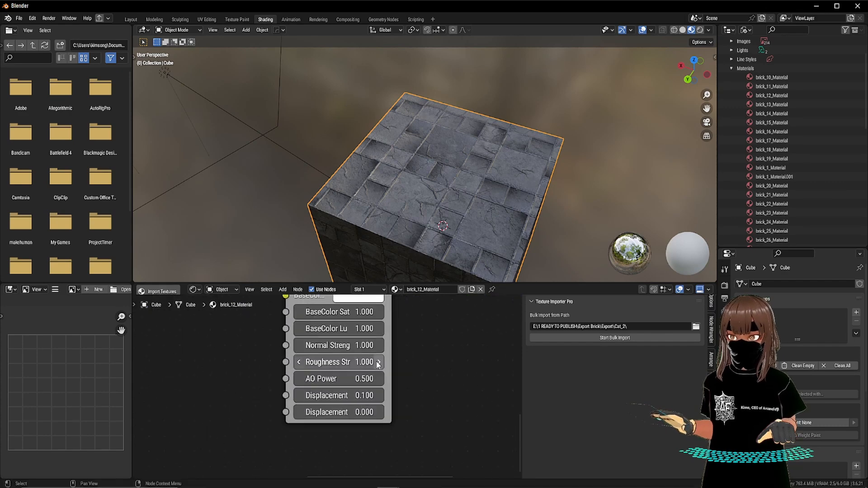
mouse_move(344, 329)
left_mouse_down()
mouse_move(359, 328)
mouse_move(330, 328)
left_mouse_up()
middle_click_drag(484, 144, 446, 155)
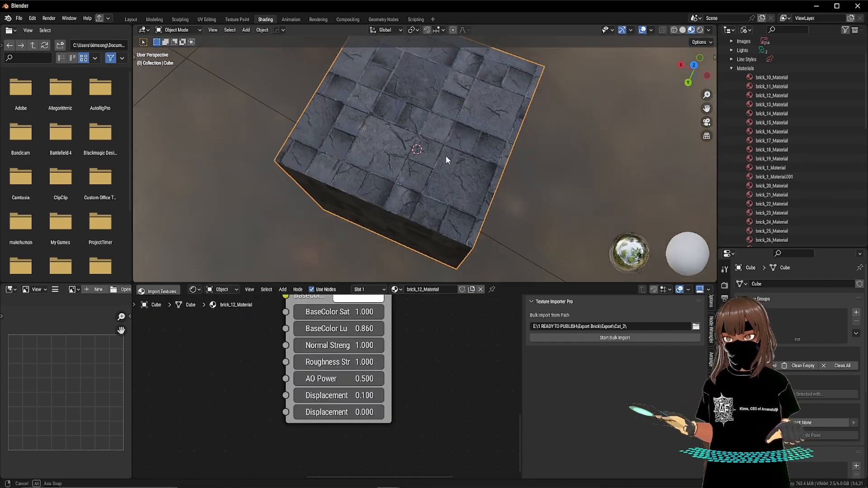
left_click_drag(328, 377, 322, 377)
scroll(449, 197, "up", 3)
scroll(449, 193, "down", 5)
Step: Switch the 3D viewport to Rendered shading and set the render engine to Cycles
key("z")
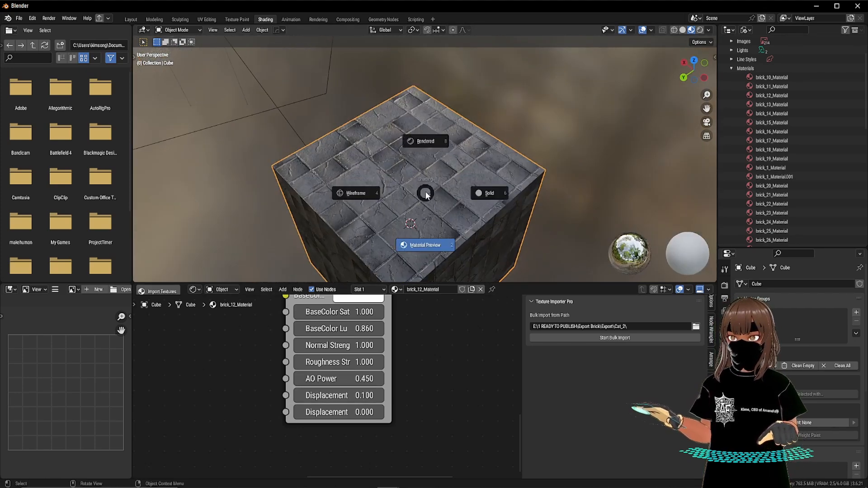
left_click(433, 174)
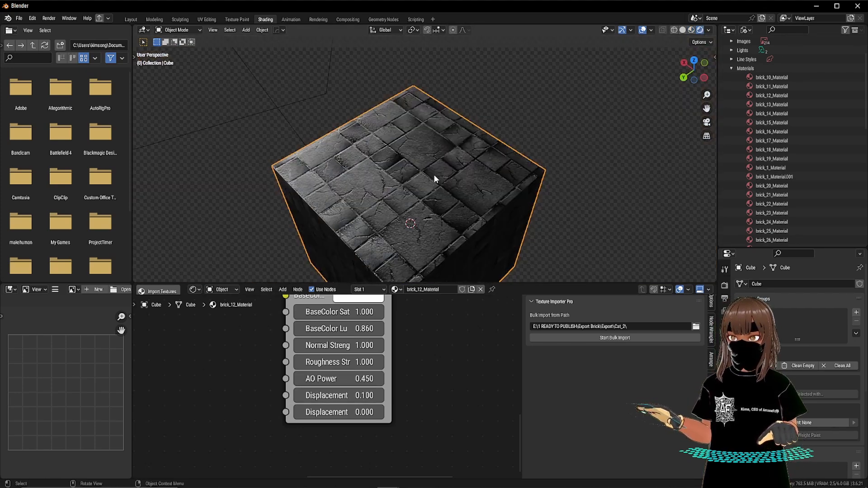
left_click(725, 286)
left_click(801, 282)
left_click(799, 305)
left_click(801, 286)
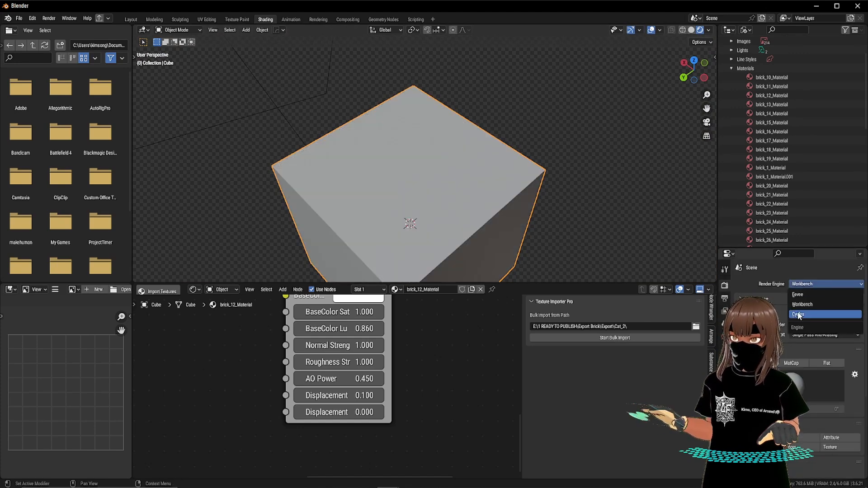
left_click(799, 313)
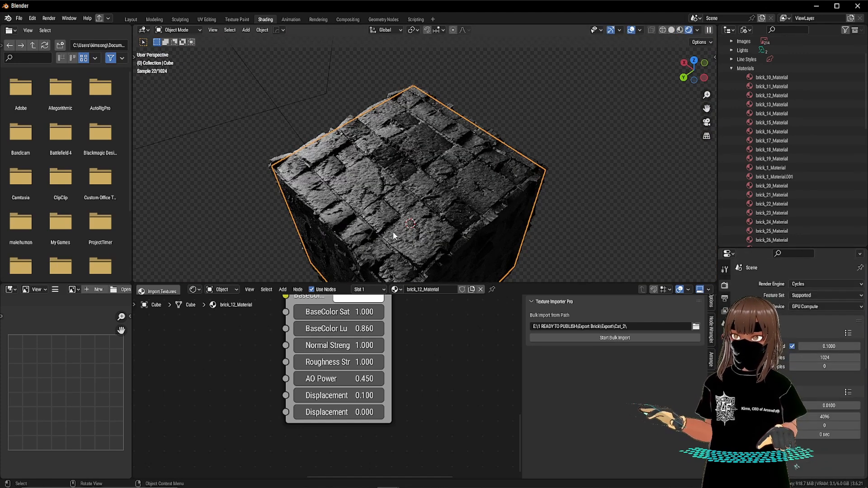
Step: Inspect the displaced brick surface up close and hide the 3D viewport's overlays and gizmos
scroll(407, 226, "up", 5)
scroll(424, 215, "down", 4)
middle_click_drag(423, 206, 432, 206)
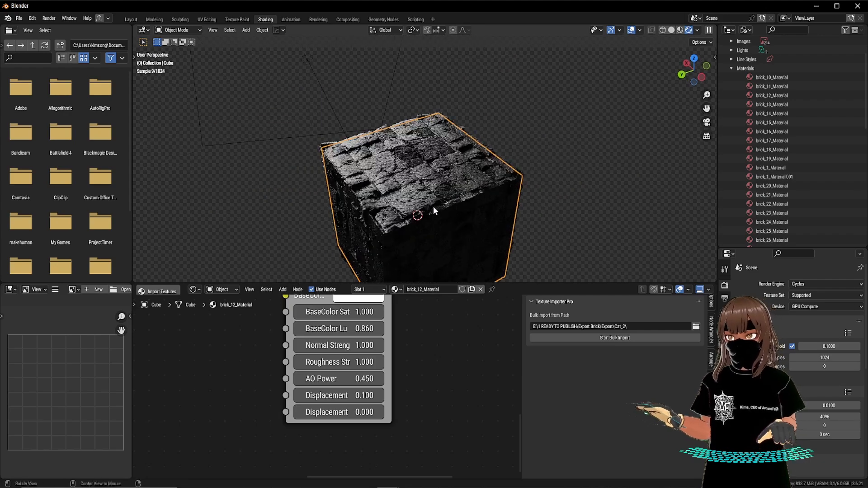
scroll(444, 172, "up", 4)
scroll(399, 161, "down", 3)
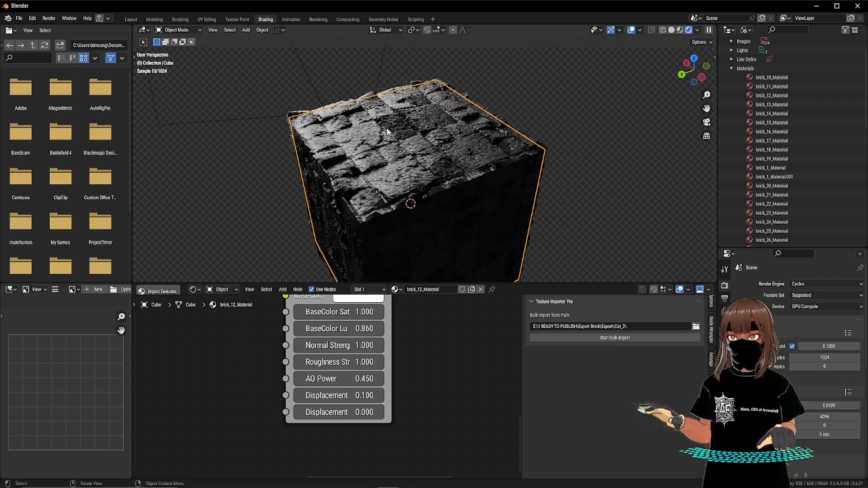
middle_click_drag(383, 159, 379, 174, "shift")
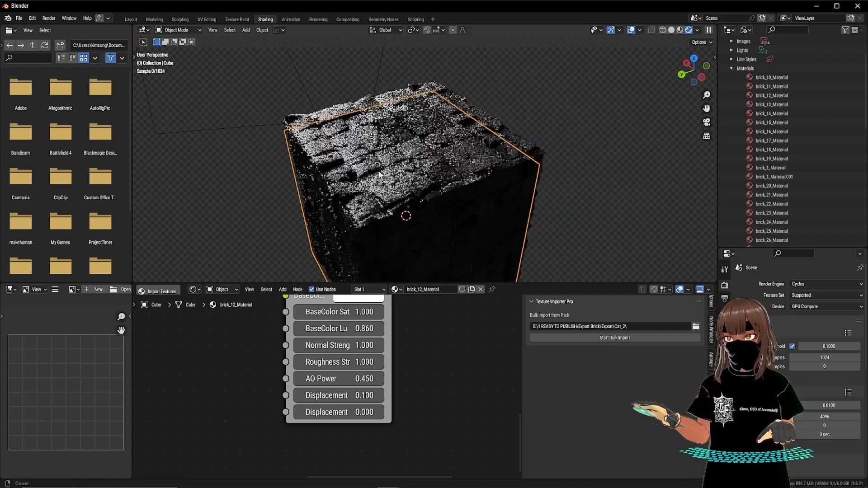
left_click(632, 30)
left_click(609, 30)
middle_click_drag(409, 174, 447, 207)
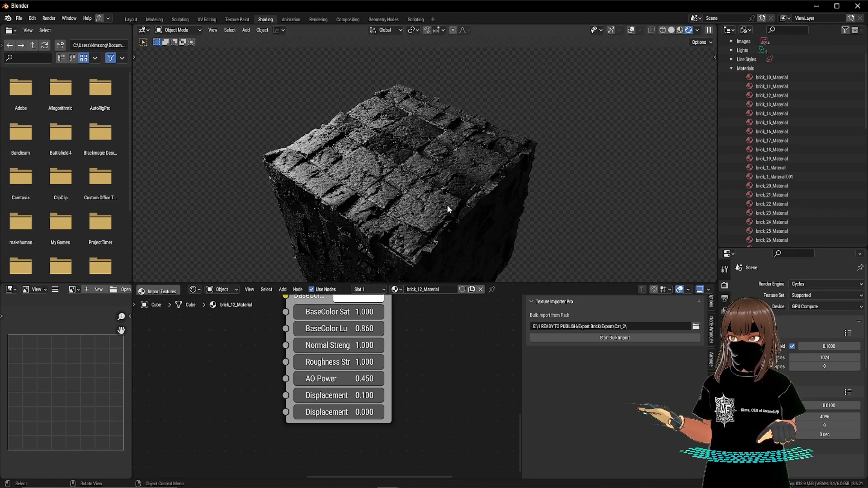
Step: Assign brick_29_Material to the cube to preview its displacement, and replace it with brick_11_Material
scroll(774, 194, "down", 5)
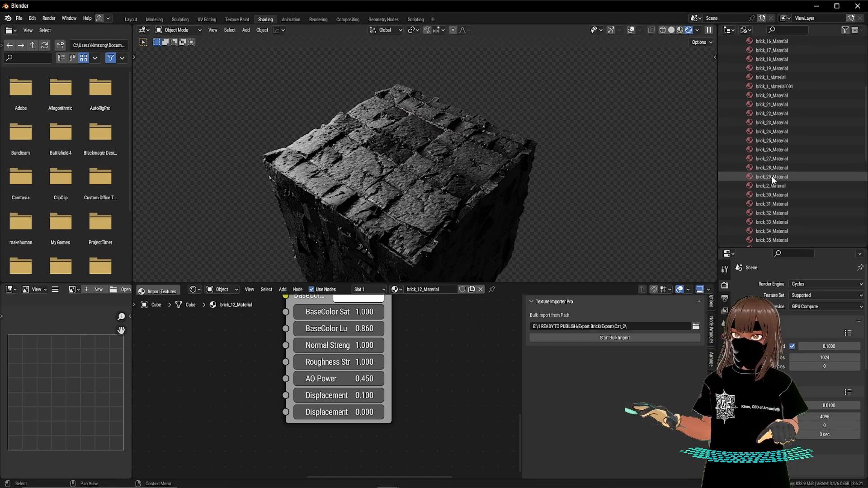
left_click_drag(772, 176, 447, 187)
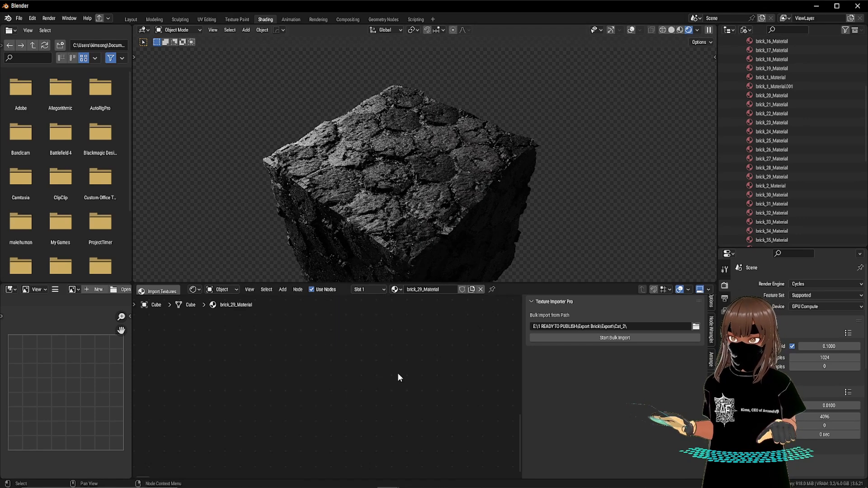
middle_click_drag(393, 172, 405, 158)
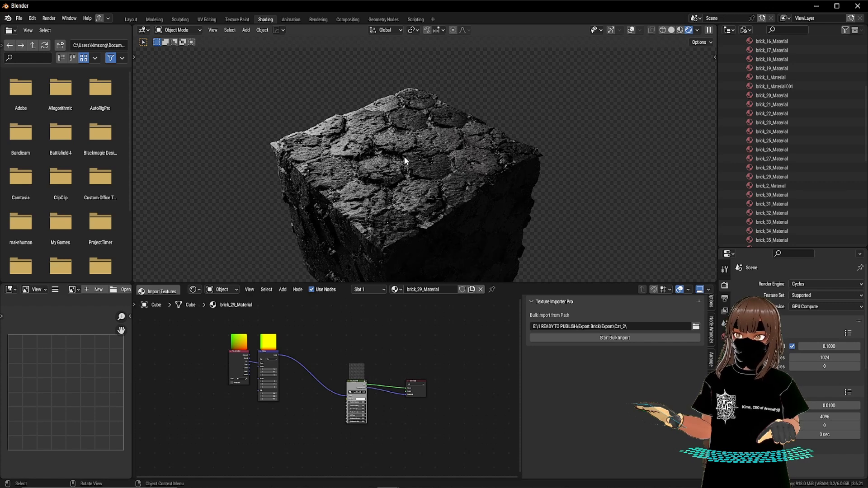
scroll(771, 136, "up", 5)
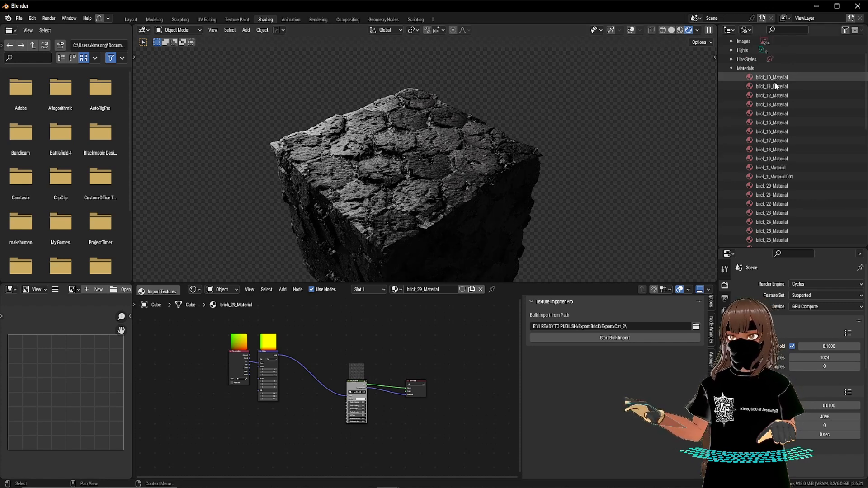
left_click_drag(769, 86, 409, 180)
mouse_move(409, 180)
middle_mouse_down()
mouse_move(411, 222)
mouse_move(419, 224)
mouse_move(419, 185)
middle_mouse_up()
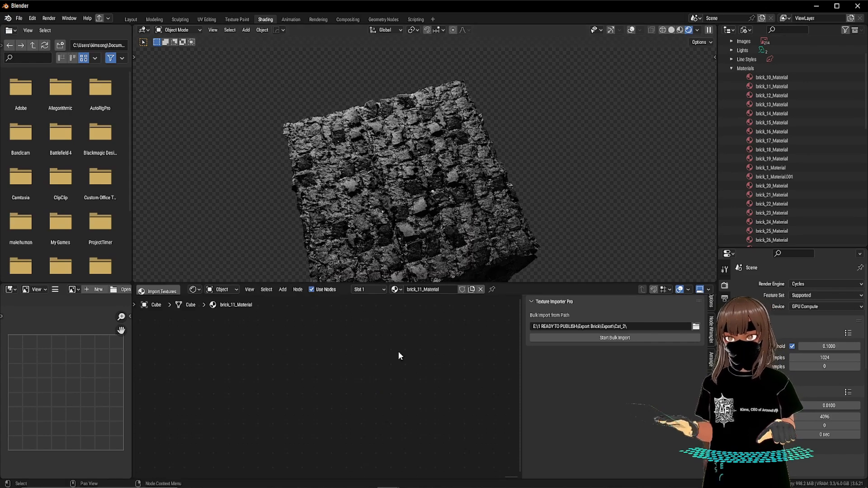
Step: Set the first Displacement value in brick_11_Material's group node to 0.080 and inspect the cube's relief
key("Home")
scroll(346, 402, "up", 6)
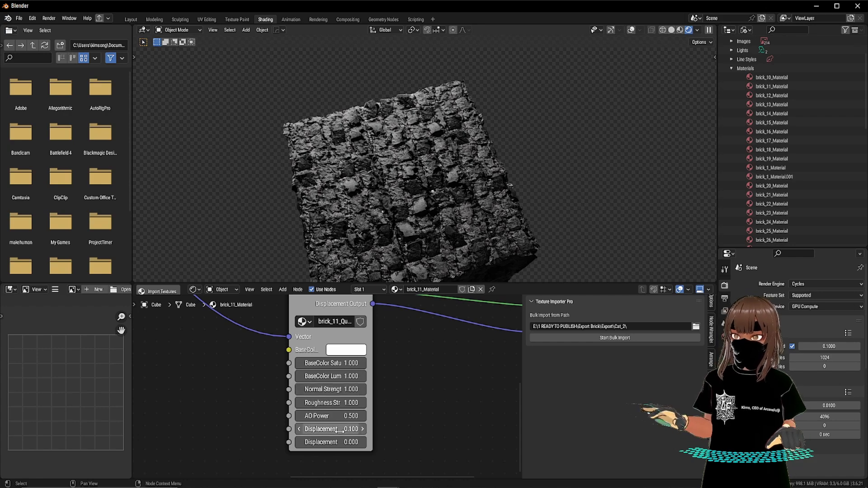
mouse_move(332, 429)
left_mouse_down()
mouse_move(309, 429)
mouse_move(328, 429)
left_mouse_up()
middle_click_drag(449, 231, 443, 240)
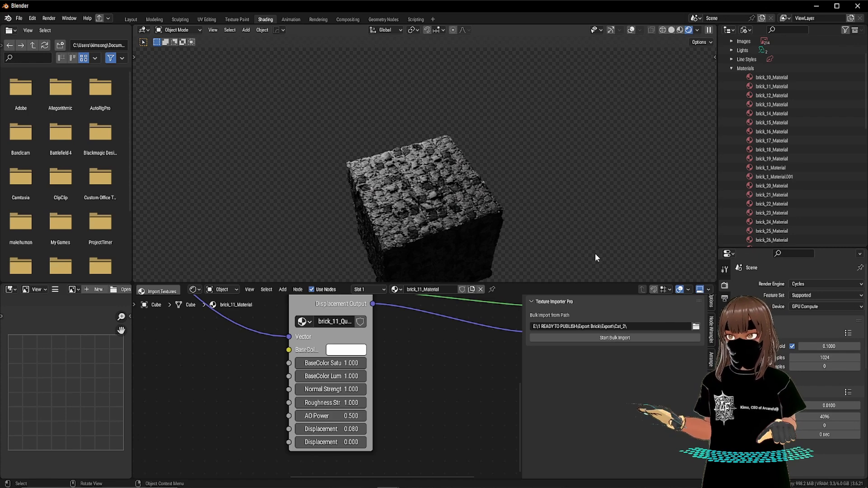
scroll(449, 216, "up", 5)
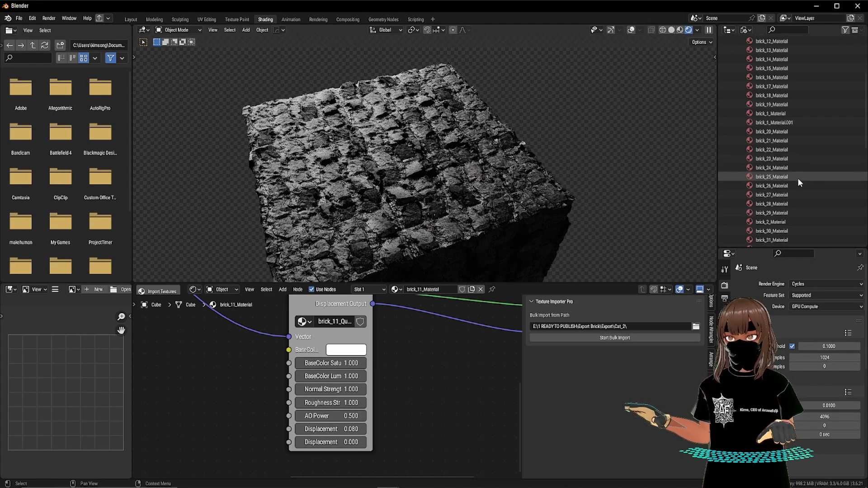
Step: Assign brick_5_Material to the cube to preview it, and replace it with brick_9_Material
scroll(798, 178, "down", 5)
left_click_drag(784, 227, 452, 203)
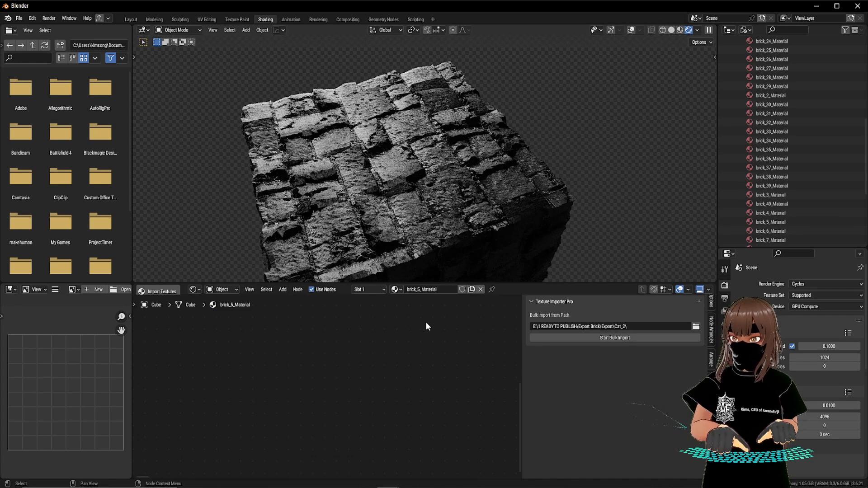
key("Home")
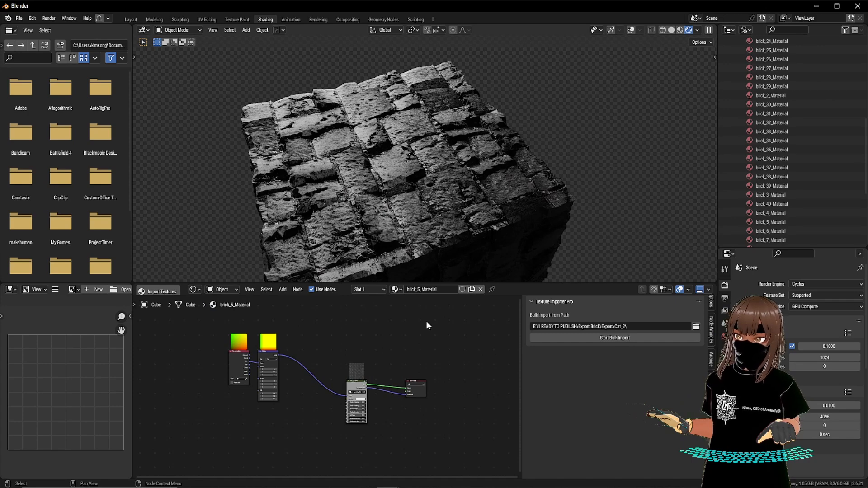
scroll(778, 185, "down", 2)
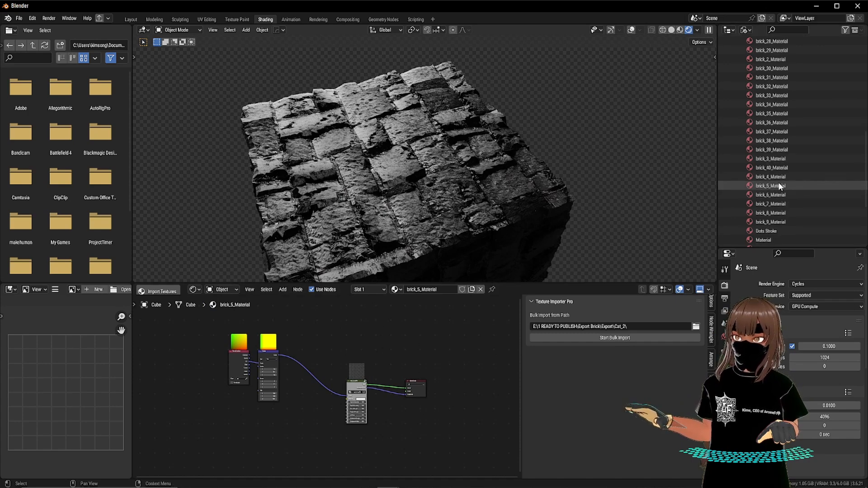
left_click_drag(771, 222, 393, 180)
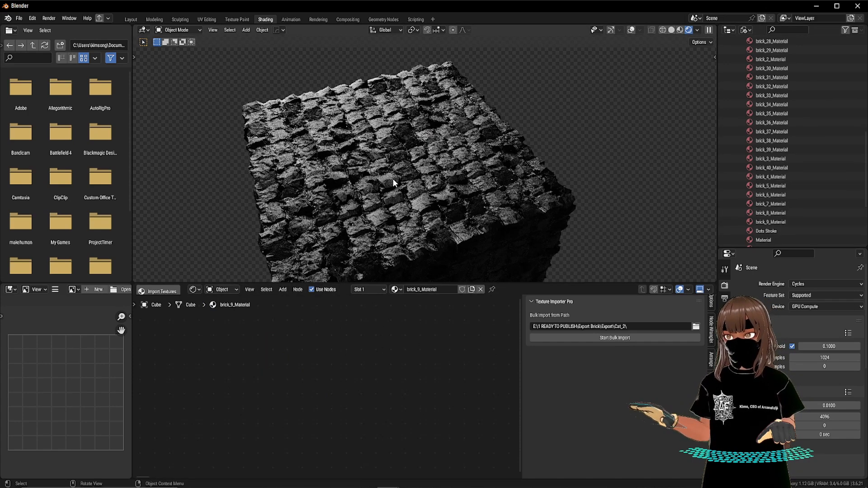
Step: Show the Material Asset Creator and Material Renderer settings in a widened sidebar, and enlarge the 3D viewport's height
left_click(713, 54)
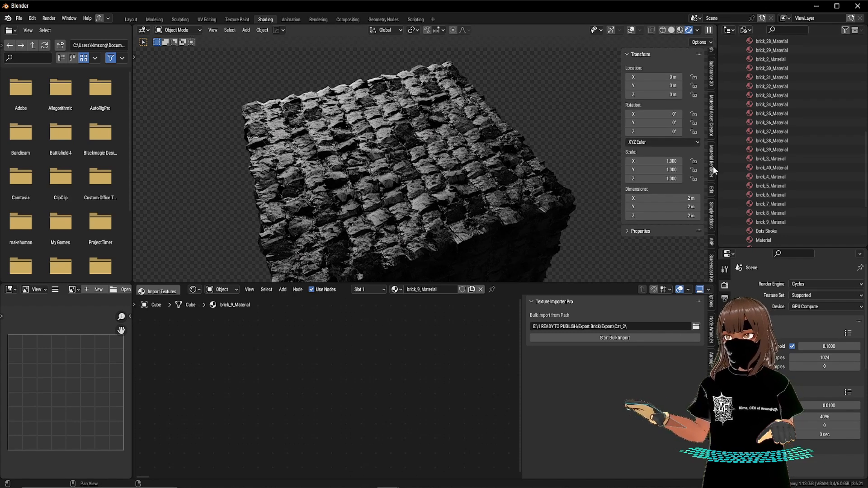
left_click(712, 134)
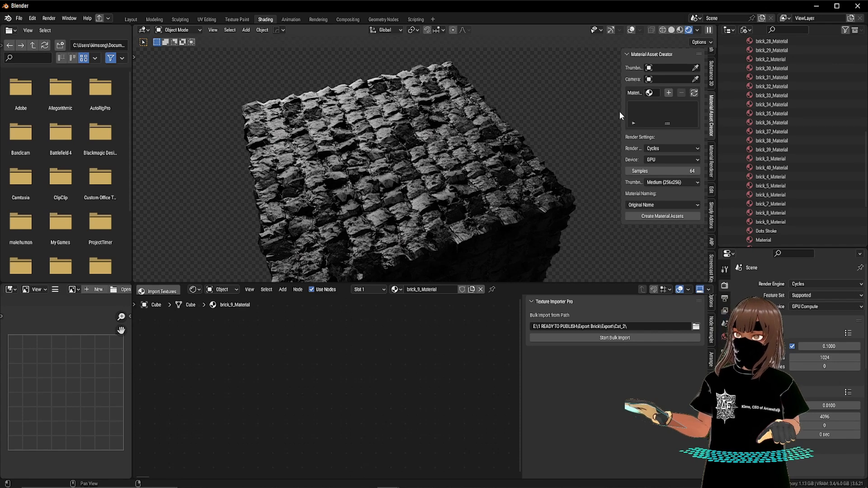
left_click_drag(620, 111, 554, 111)
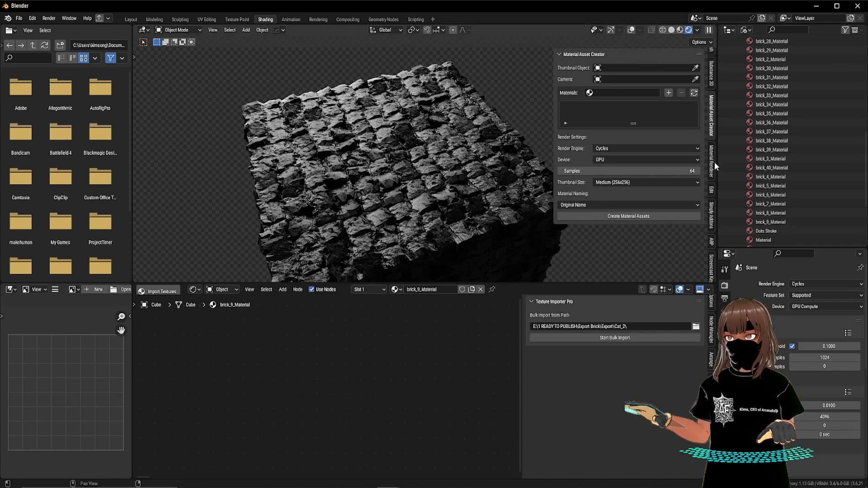
left_click(713, 162)
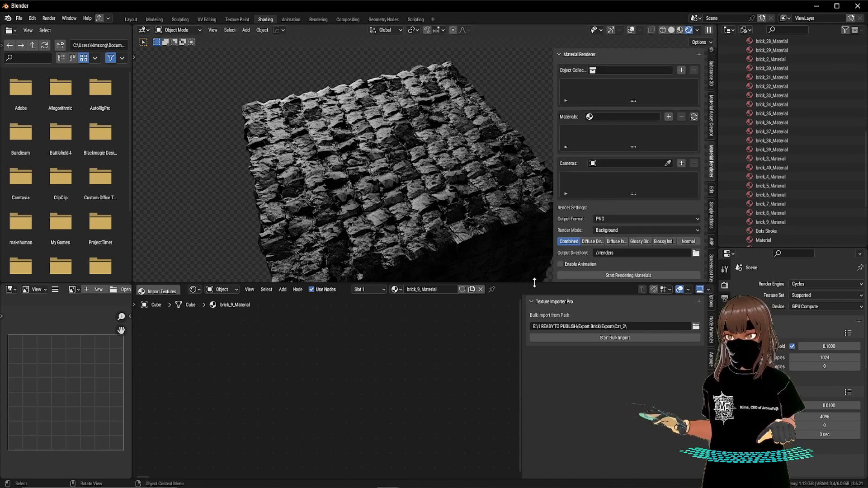
left_click_drag(534, 283, 533, 381)
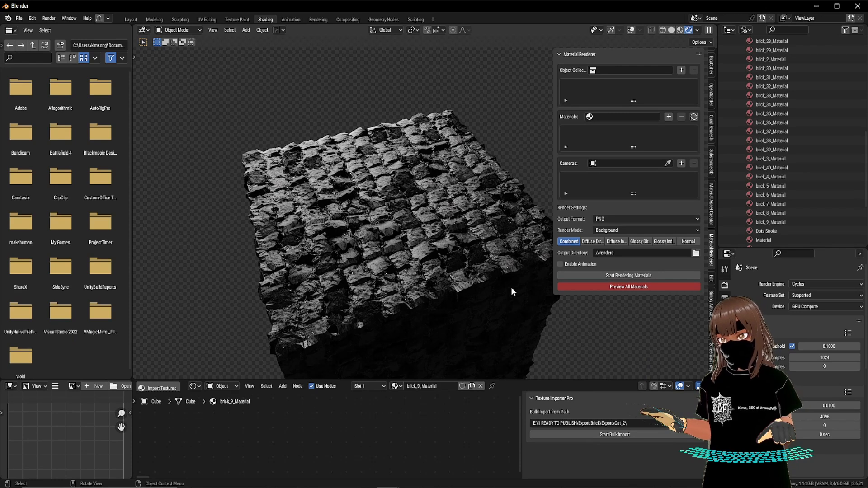
Step: Compare the Material Asset Creator and Material Renderer options, enlarging the former's Materials list and the latter's Cameras list
left_click(711, 195)
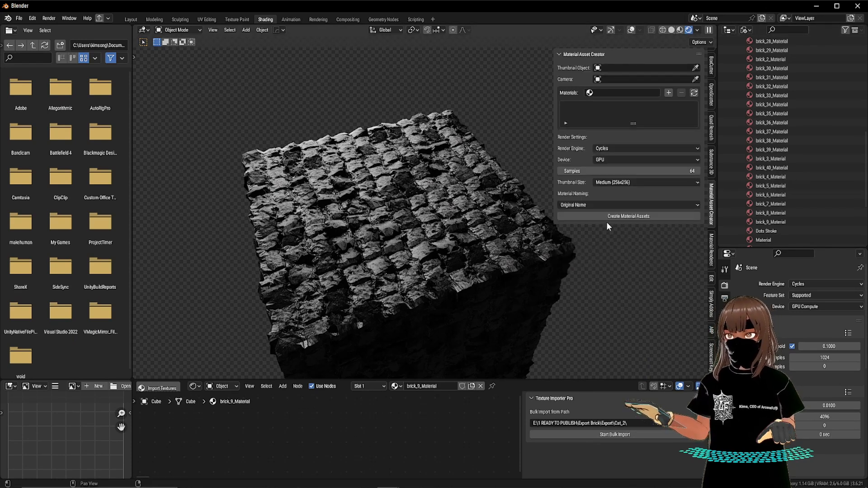
left_click_drag(633, 123, 635, 234)
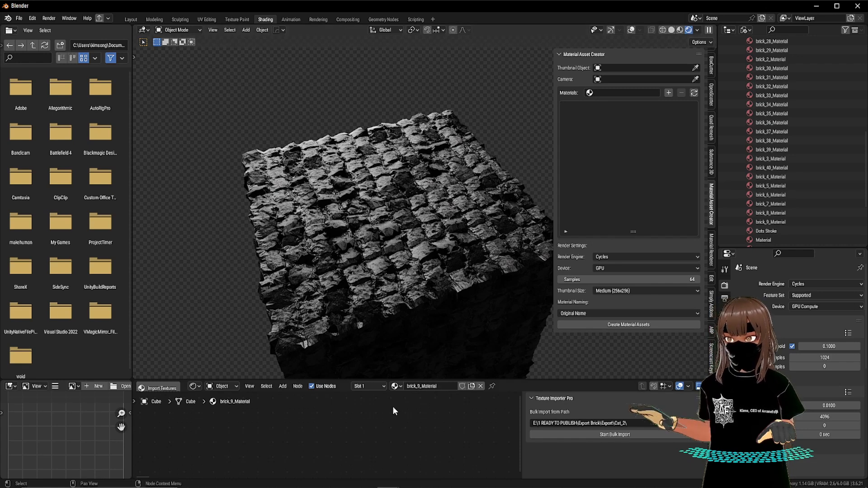
left_click(711, 248)
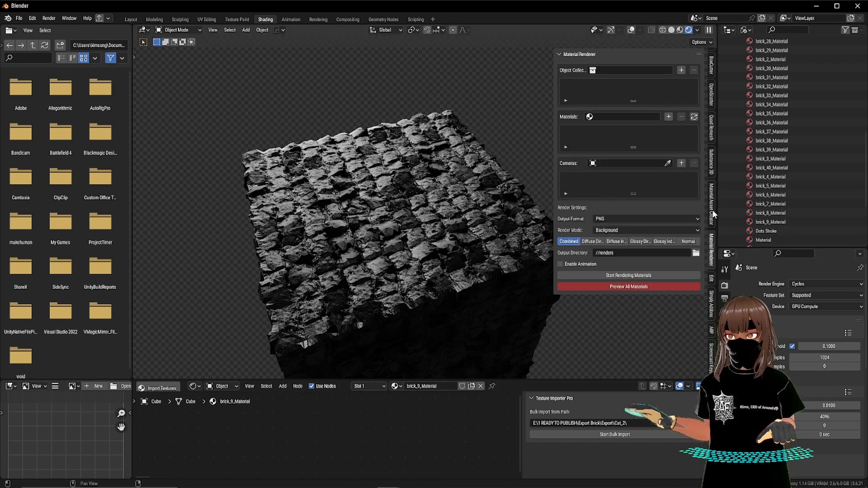
left_click(712, 209)
left_click(712, 237)
left_click(712, 212)
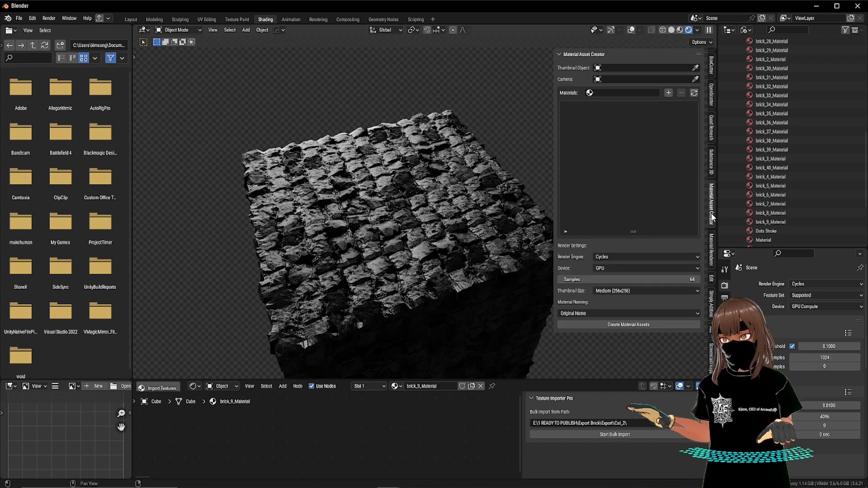
left_click(712, 251)
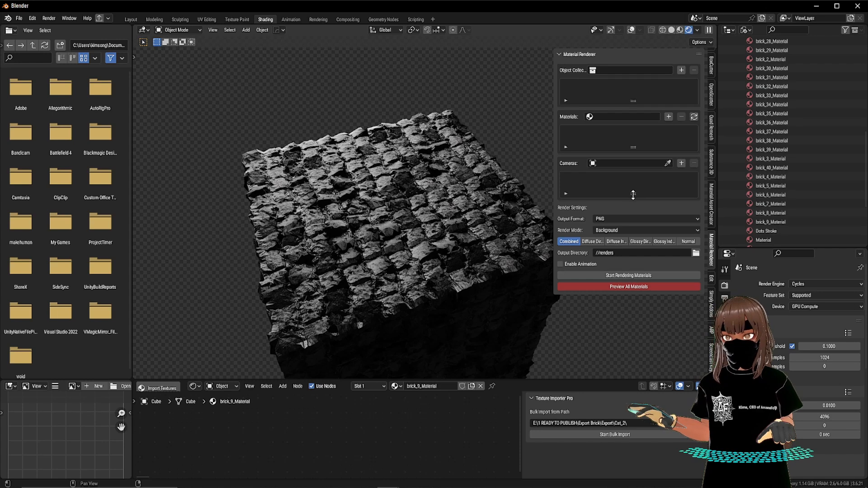
left_click_drag(633, 193, 623, 222)
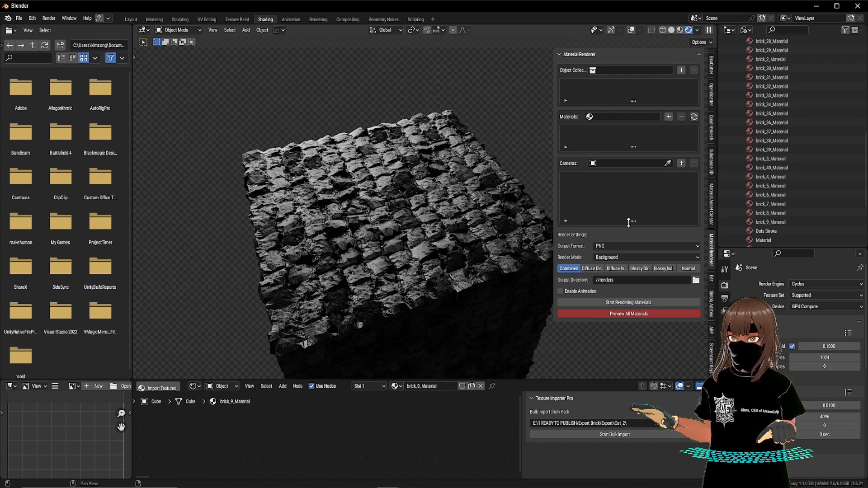